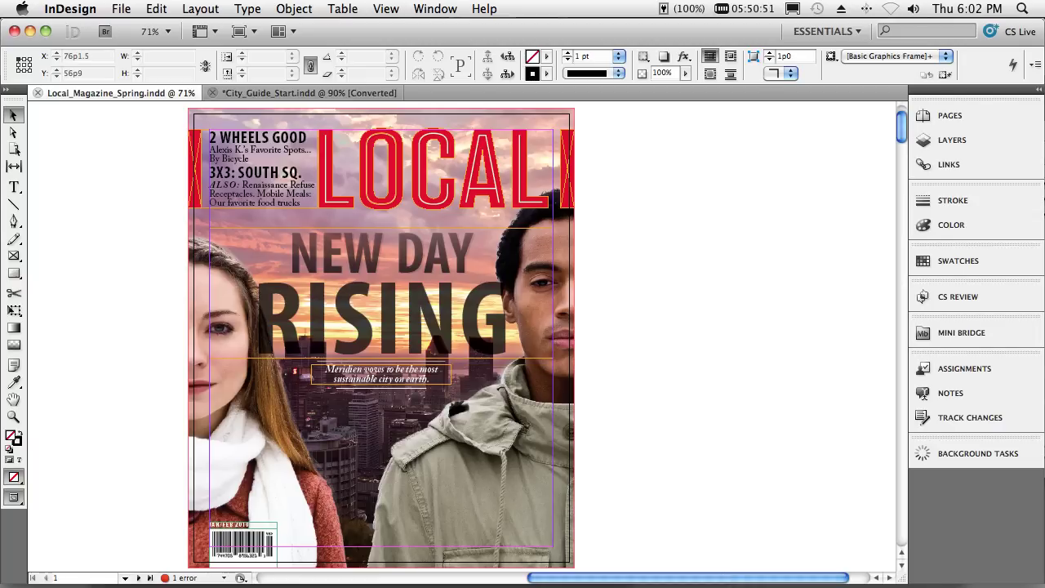
Step: Insert 1 page after page 1 using the COV-Cover master, bringing the magazine to 20 pages
left_click(943, 118)
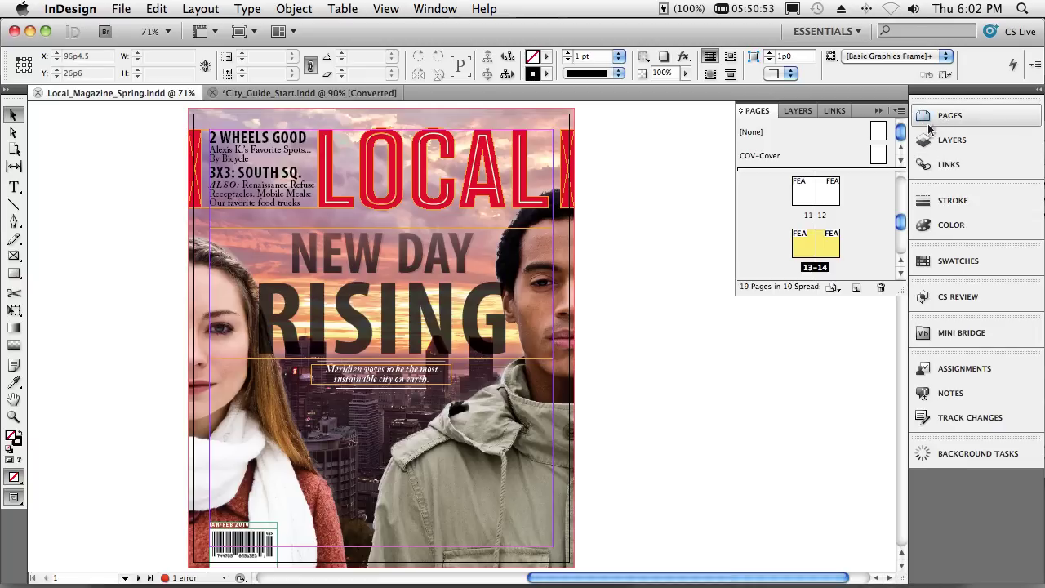
scroll(852, 208, "up", 10)
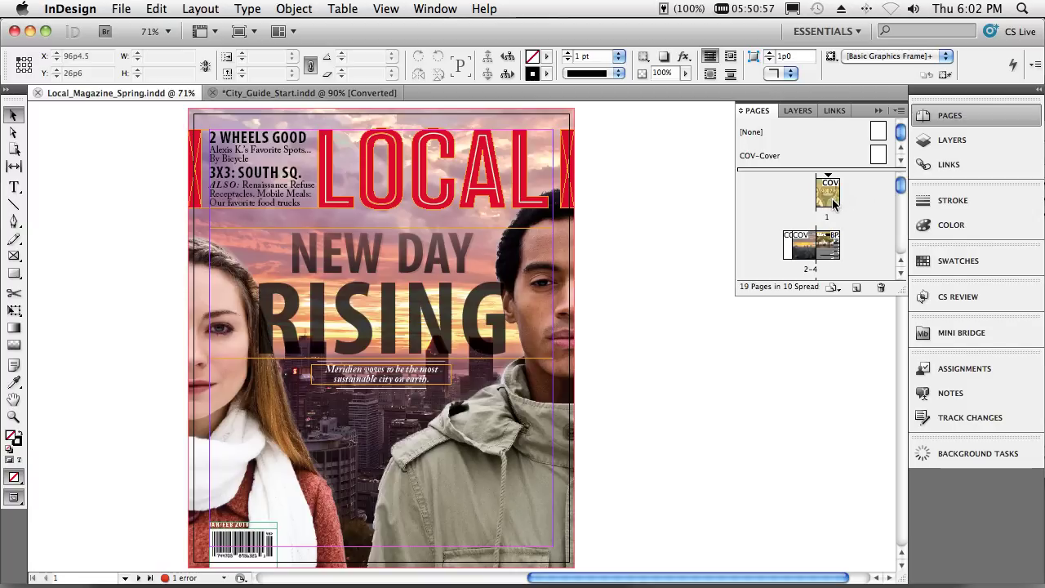
right_click(831, 201)
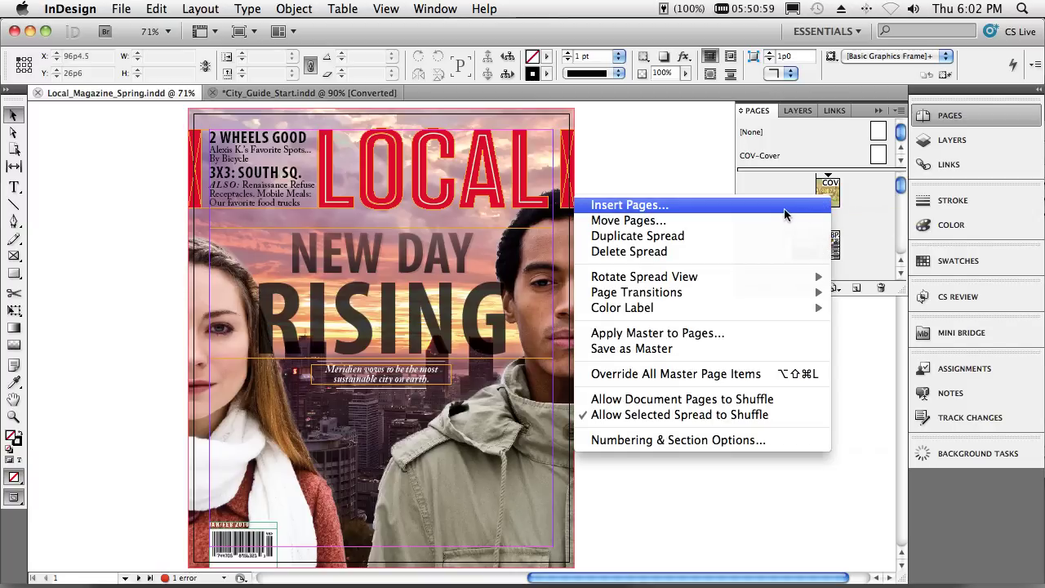
left_click(781, 208)
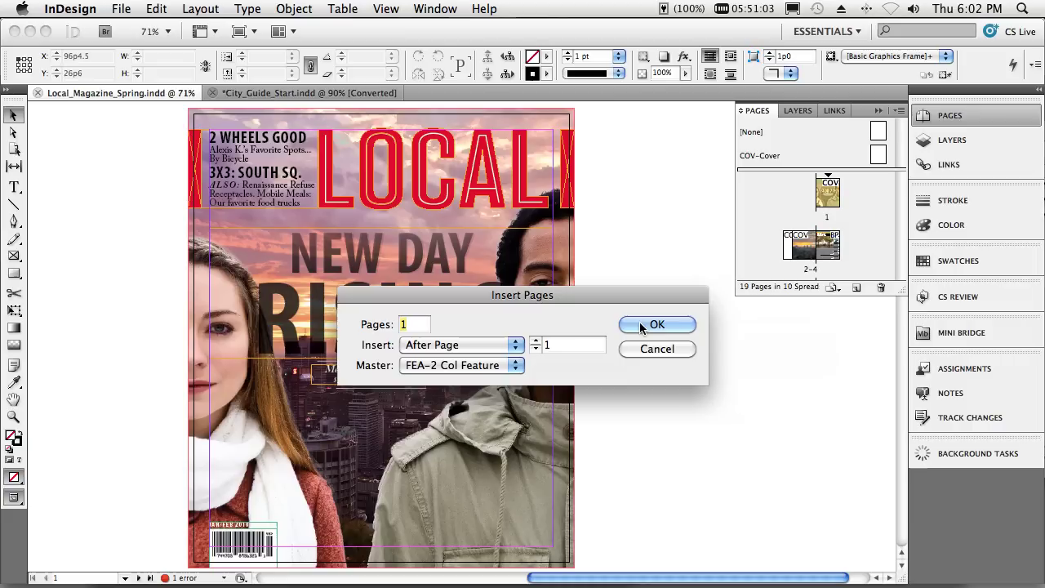
left_click(461, 365)
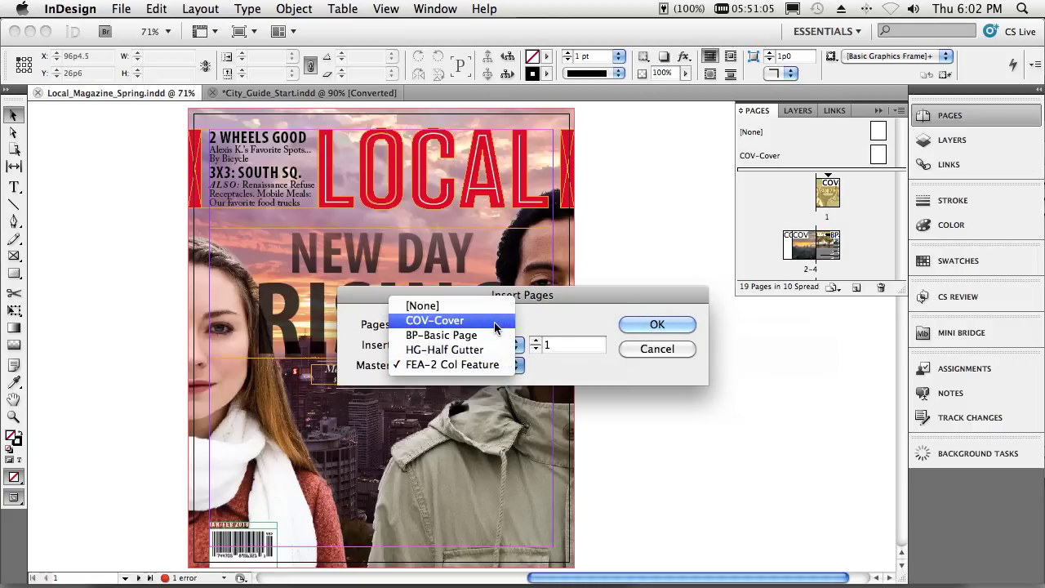
left_click(424, 320)
left_click(657, 324)
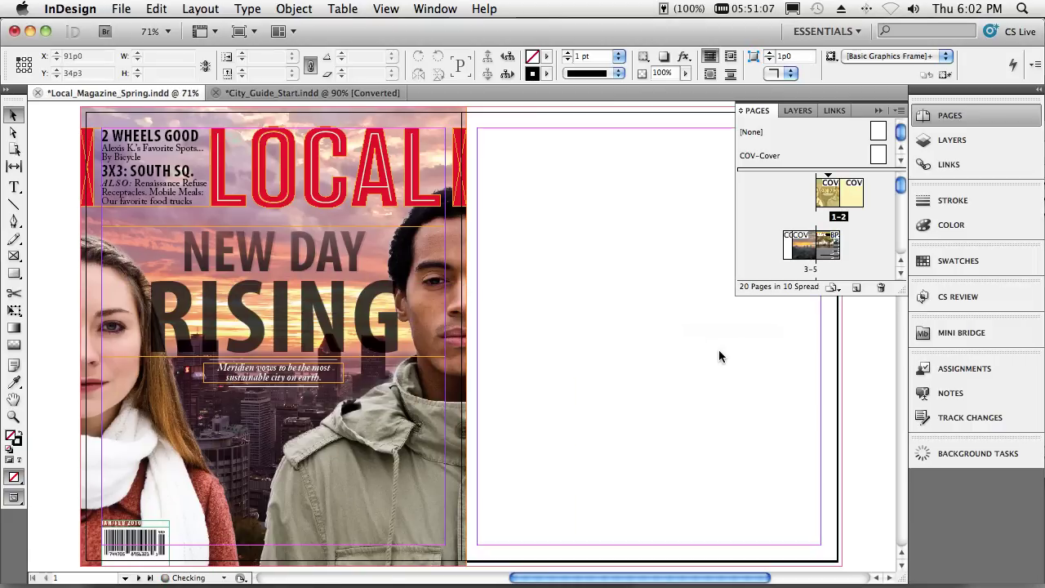
Step: Resize page 2 with the Page tool to a width of 18p6, making an 18p6 × 64p6 flap
left_click(14, 148)
left_click(542, 258)
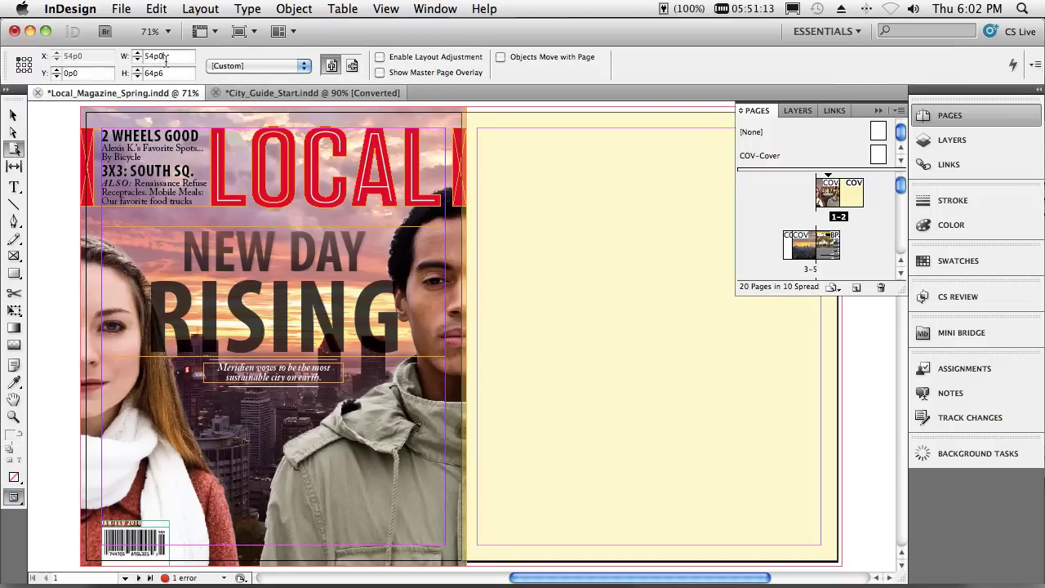
left_click_drag(166, 59, 136, 63)
type("18p6")
key("Tab")
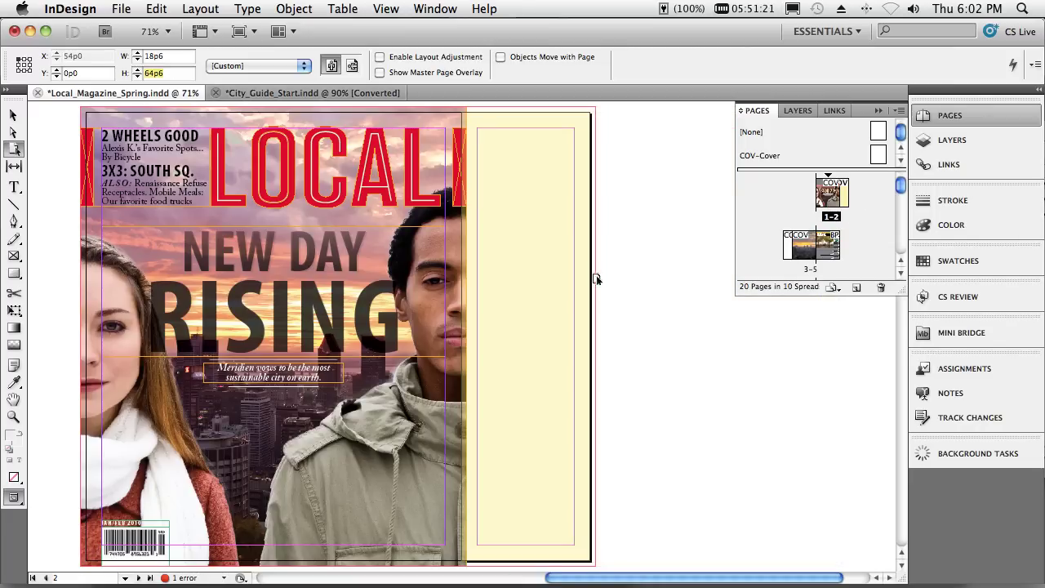
left_click(14, 115)
left_click(644, 223)
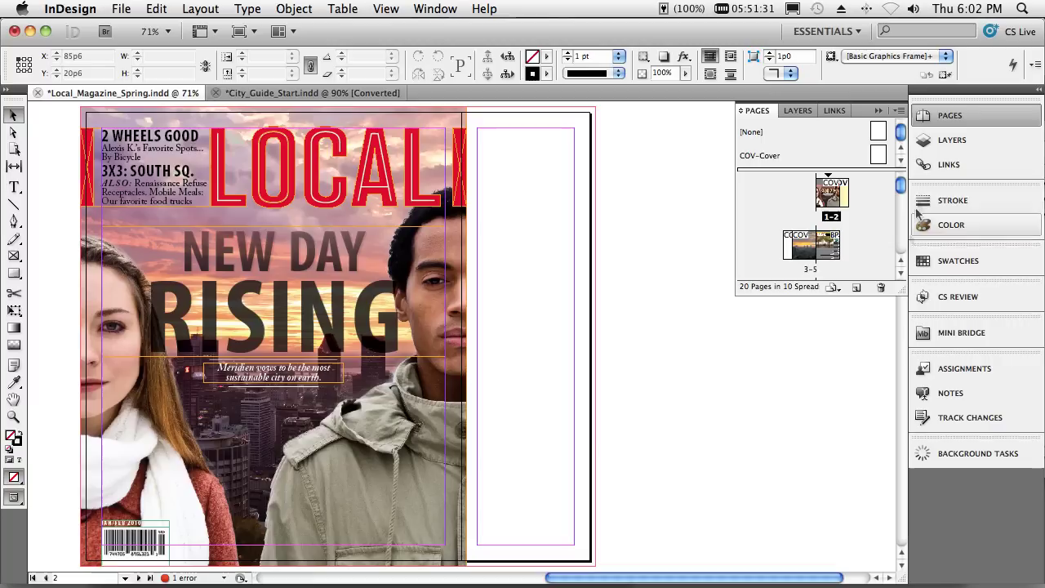
Step: Select Cover_Models.psd and Background Art, then widen the cover photo frame across the flap
left_click(947, 139)
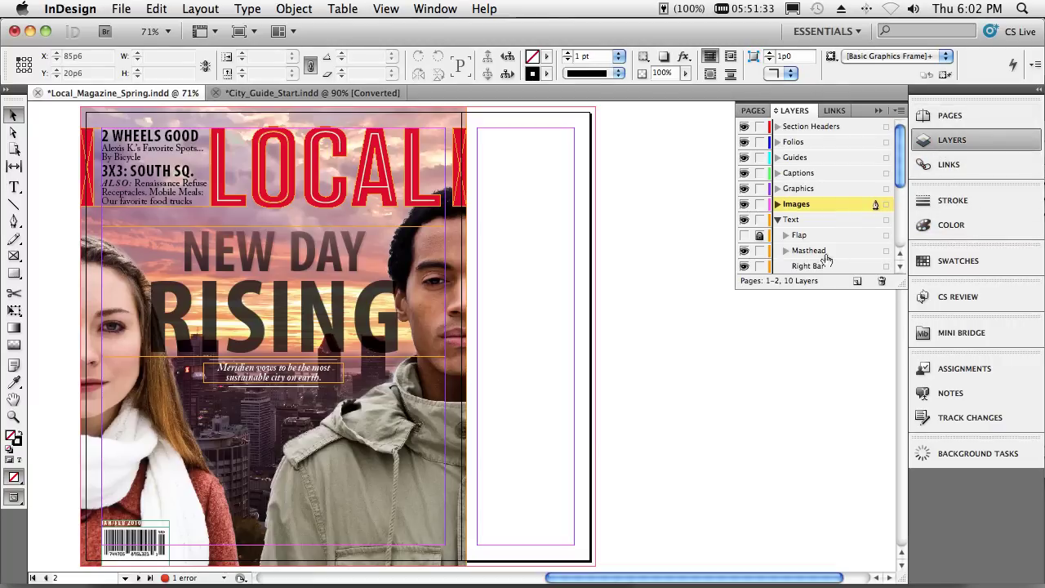
scroll(808, 251, "down", 3)
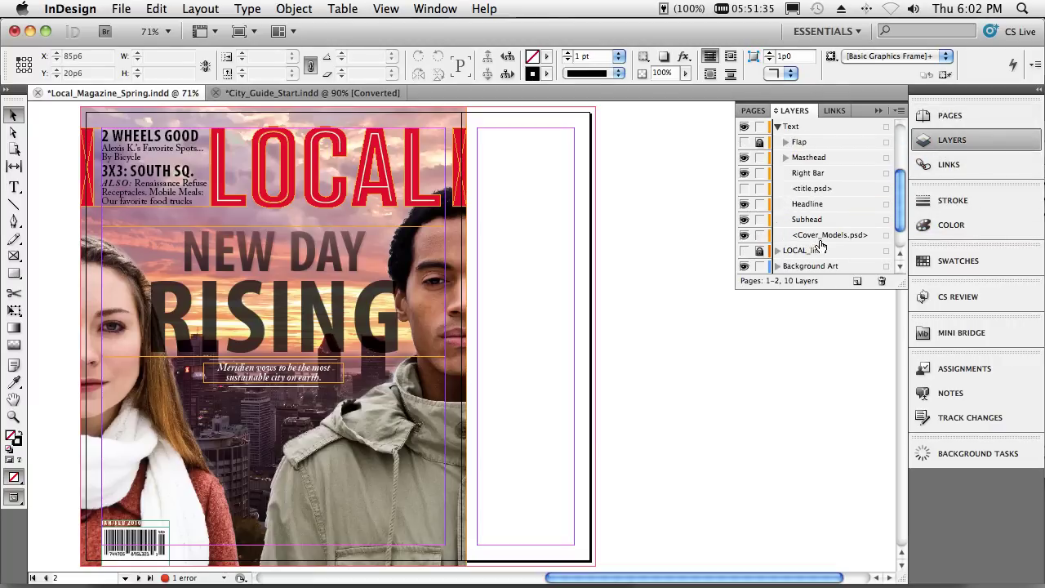
left_click(885, 236)
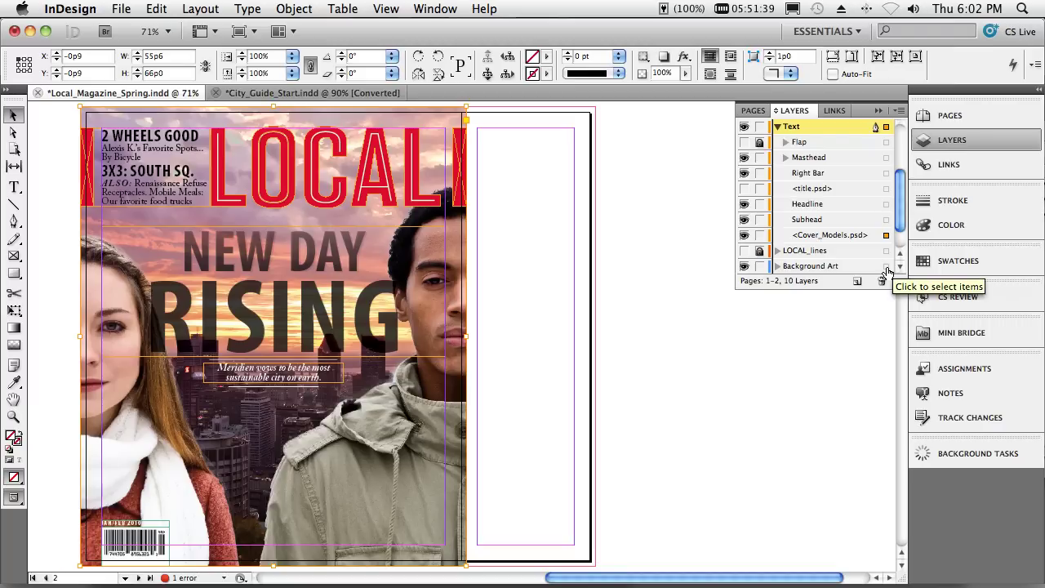
left_click(886, 267, "shift")
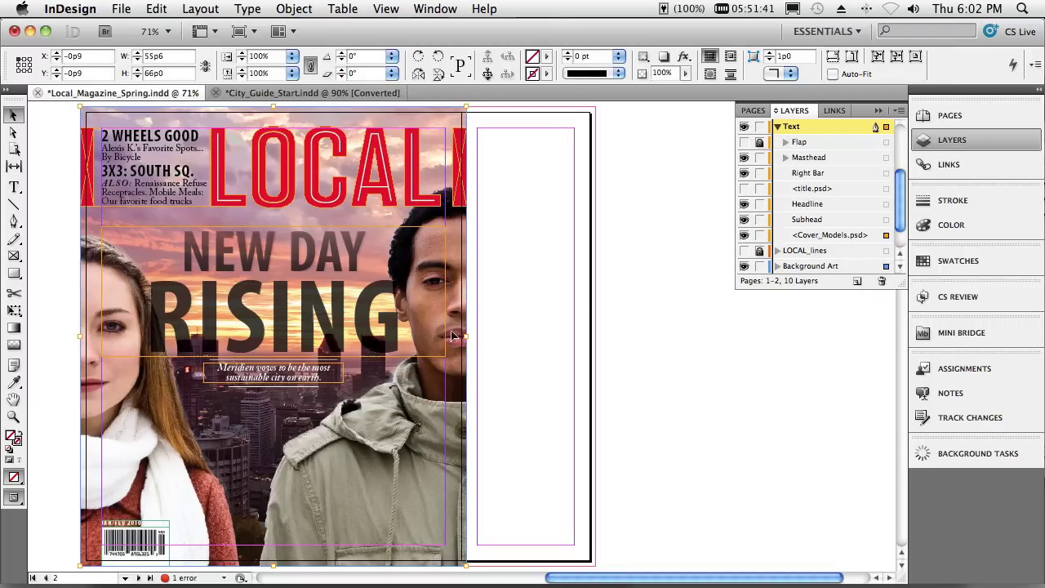
left_click_drag(466, 336, 597, 334)
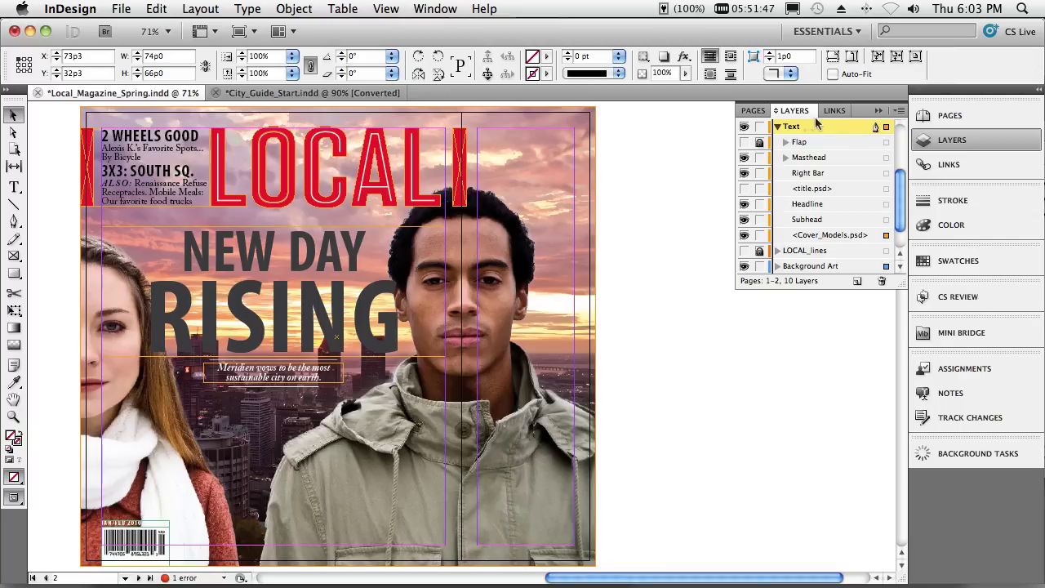
Step: Show the Flap layer's CITY GUIDE text and move Cover_Models.psd above Masthead
left_click(743, 143)
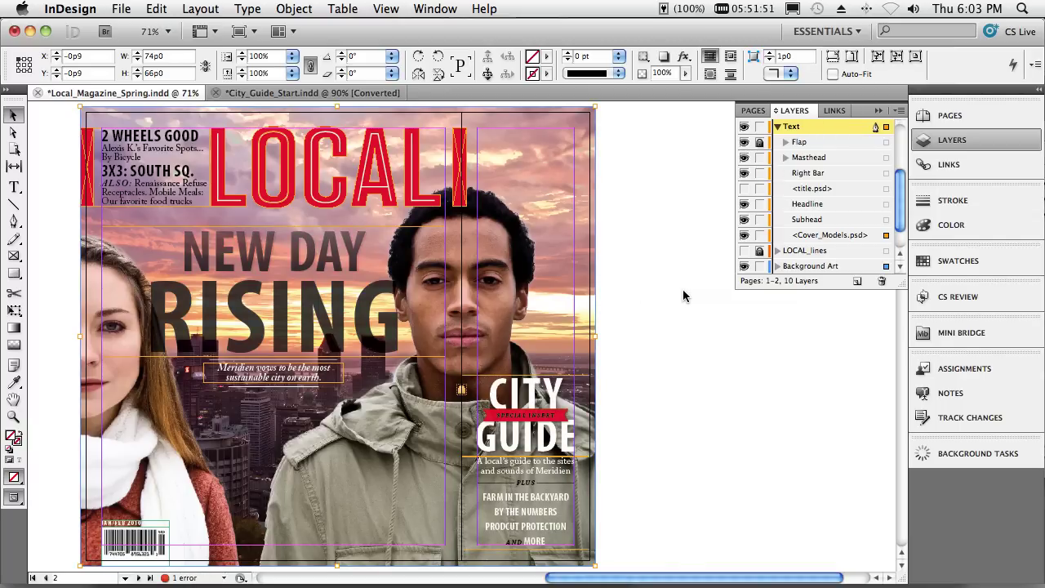
left_click(831, 239)
left_click_drag(831, 237, 828, 158)
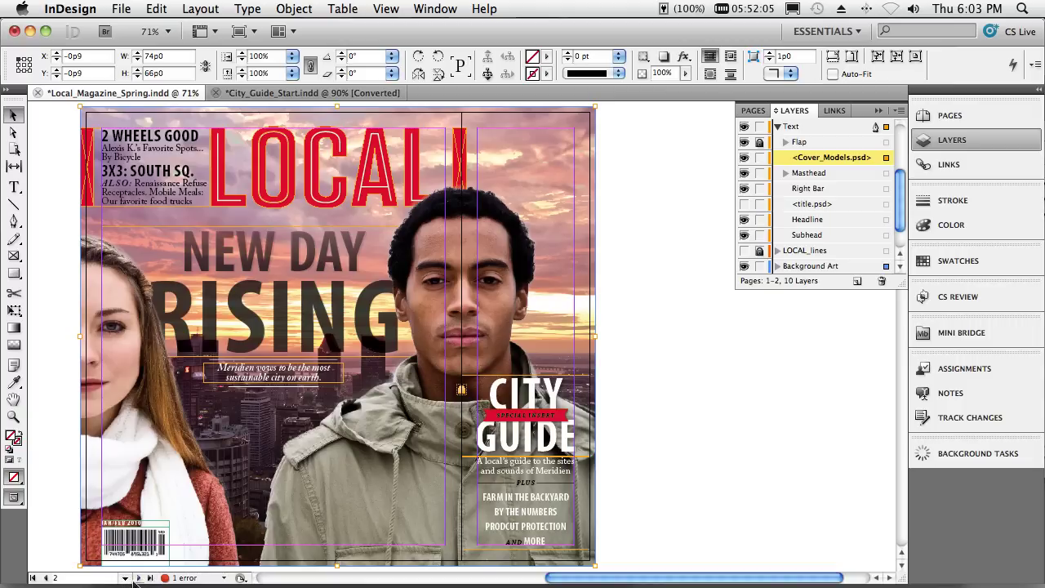
left_click(125, 578)
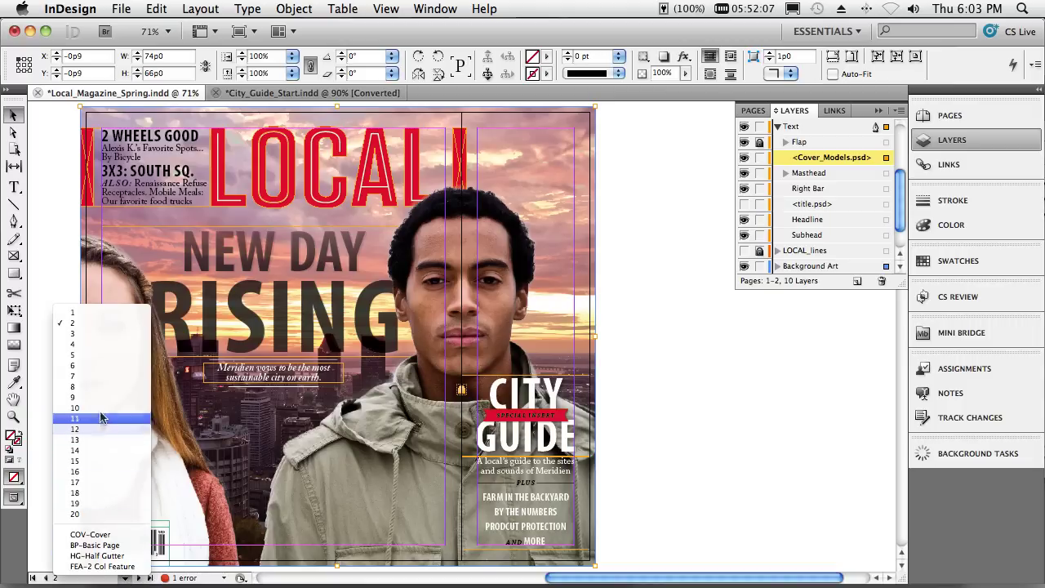
left_click(104, 365)
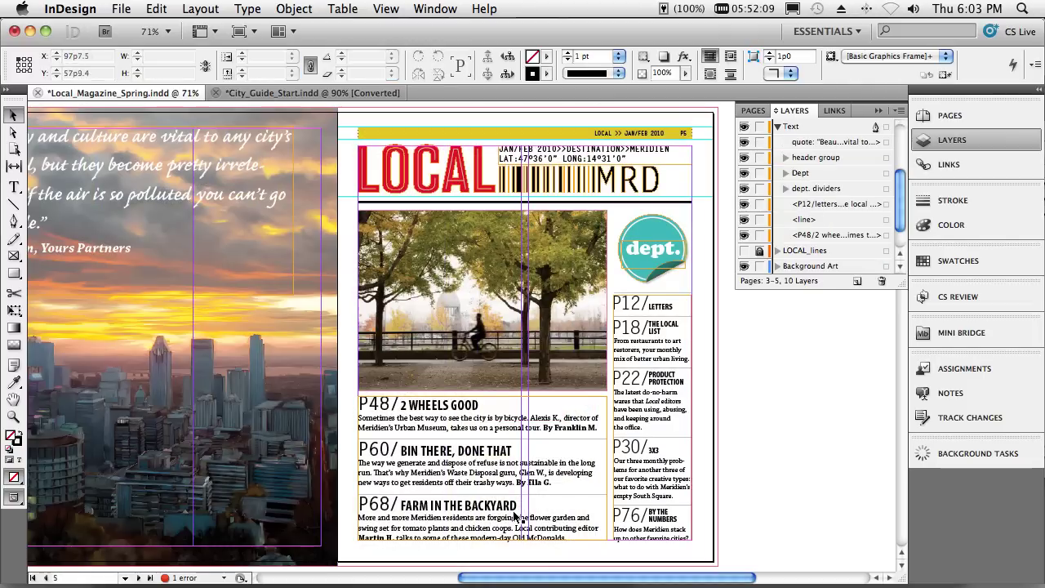
left_click(125, 578)
left_click(98, 368)
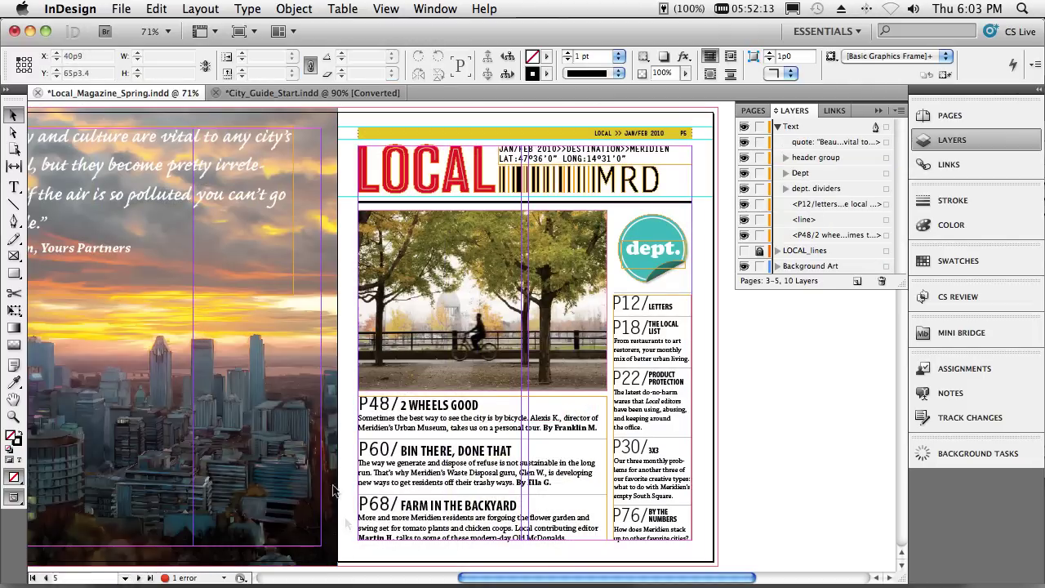
key("shift+Page_Down")
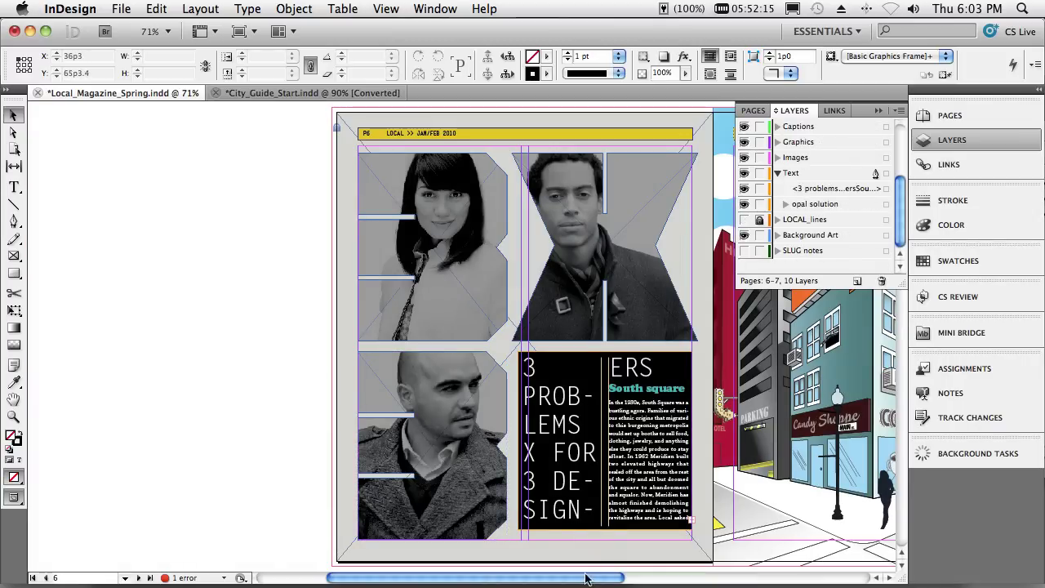
left_click_drag(585, 578, 650, 577)
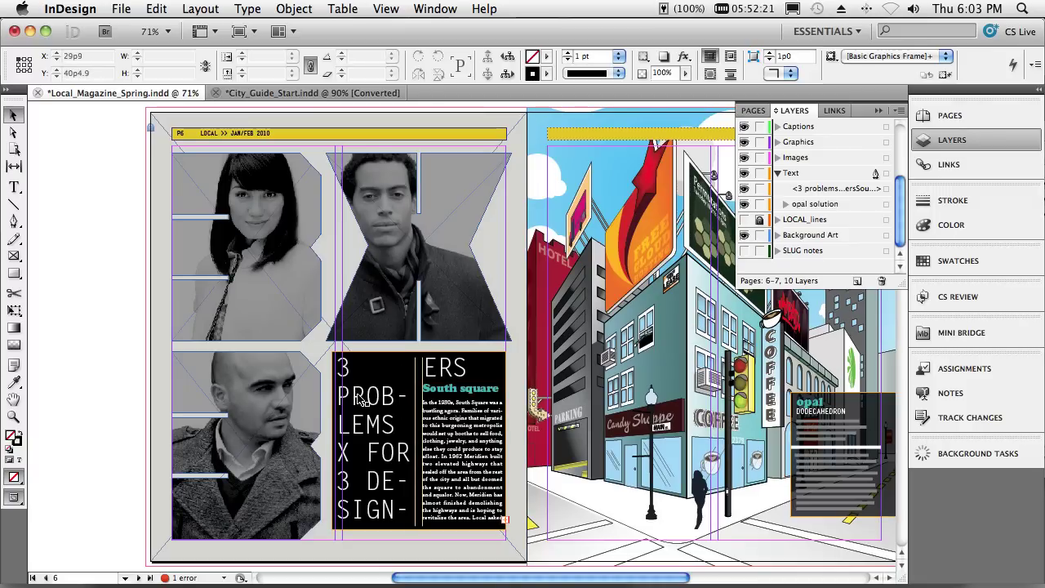
double_click(362, 398)
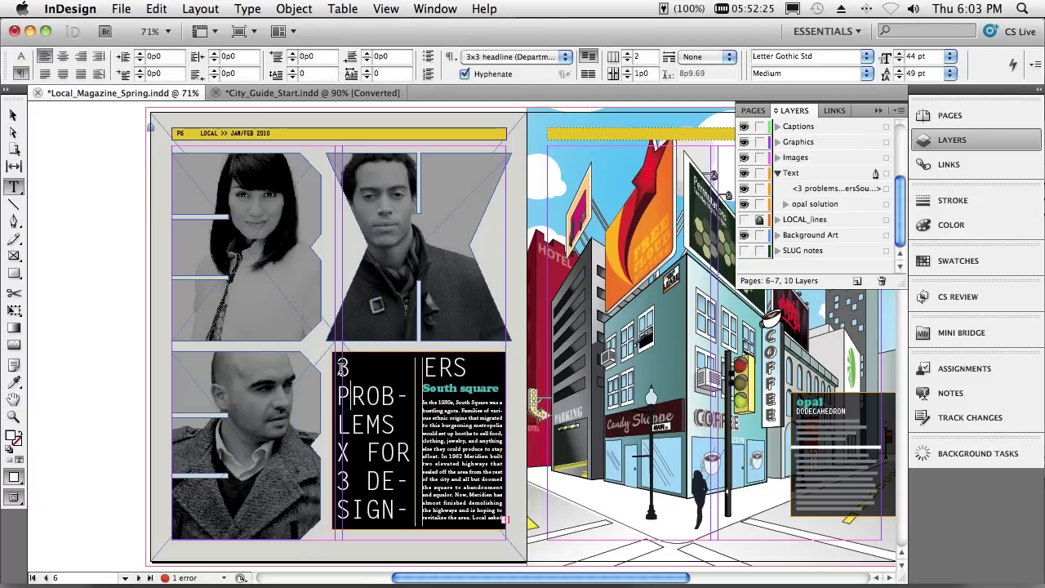
left_click_drag(343, 368, 440, 368)
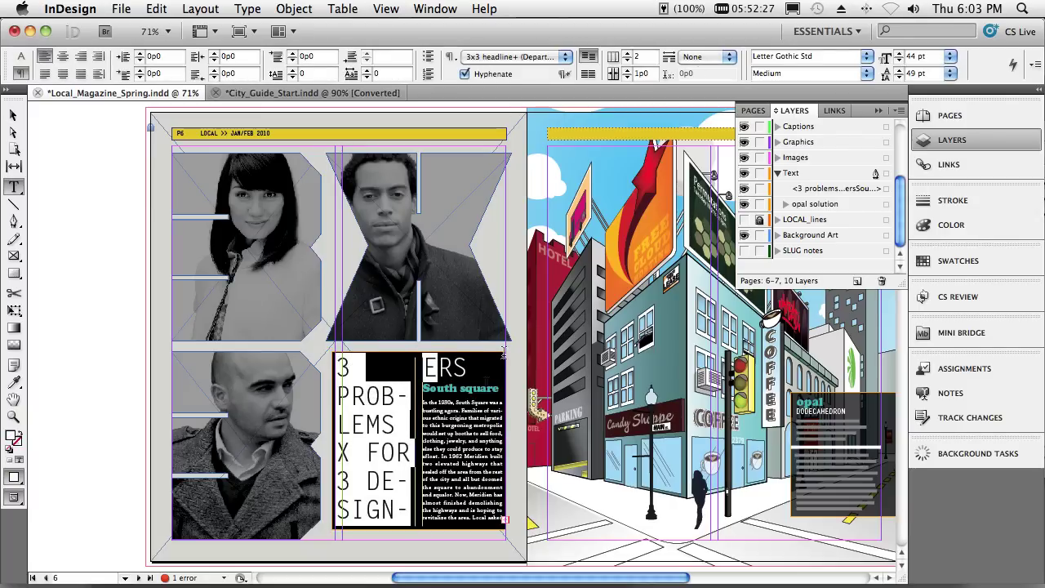
left_click(696, 59)
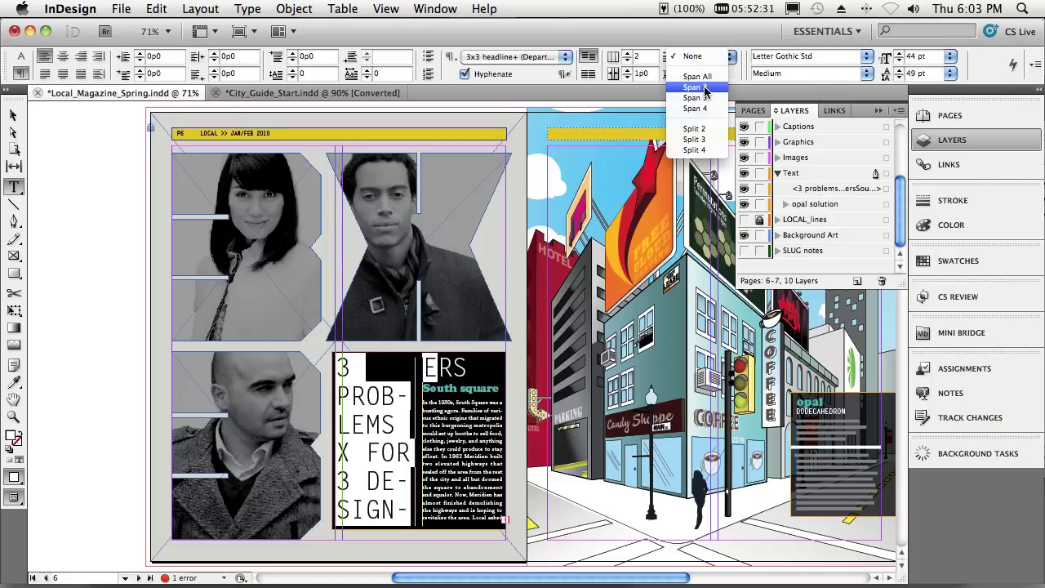
left_click(702, 87)
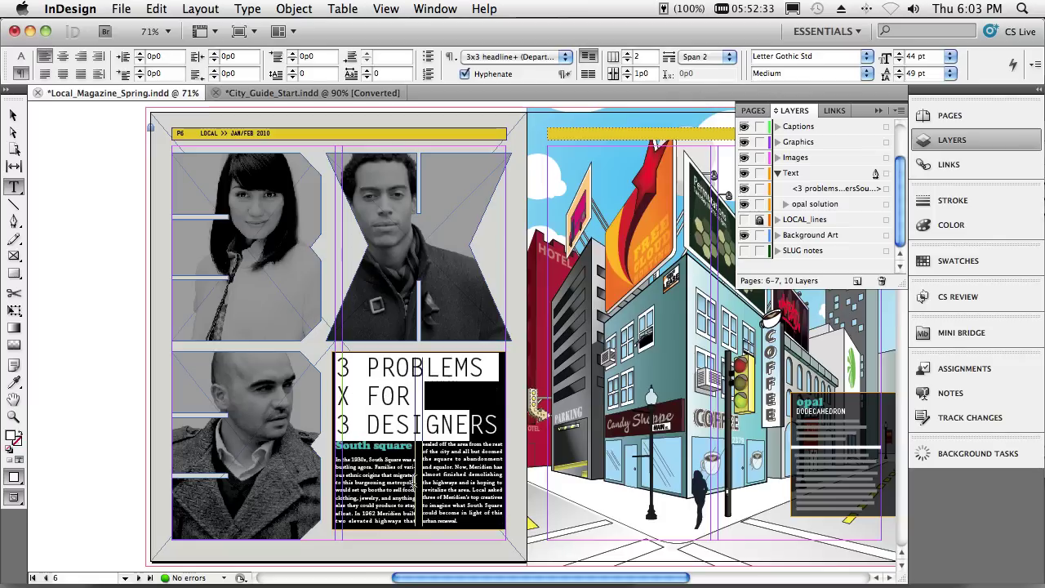
left_click(413, 480)
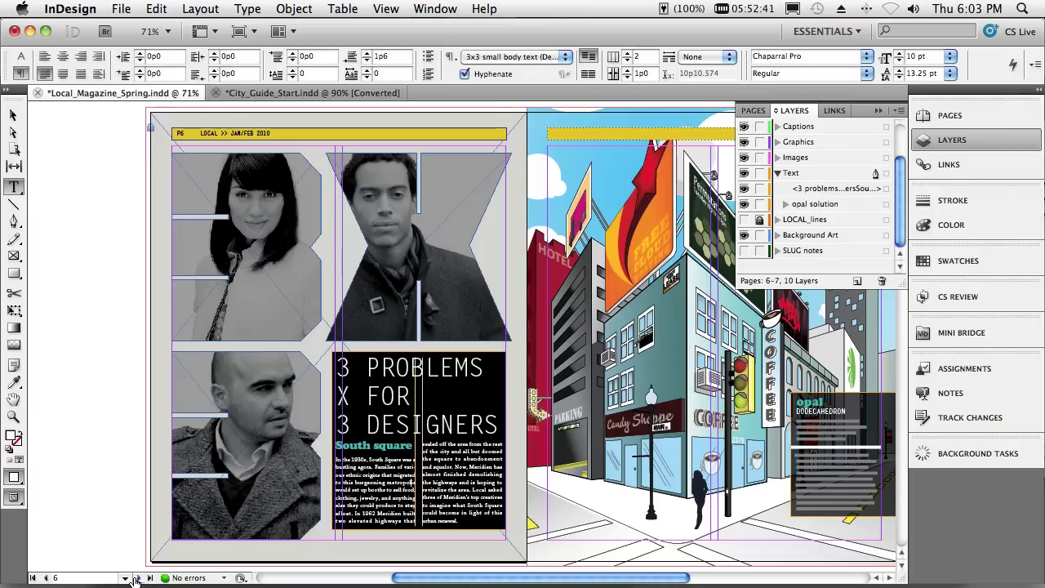
Step: Go to page 12 and set the article text frame to 3 columns
left_click(127, 578)
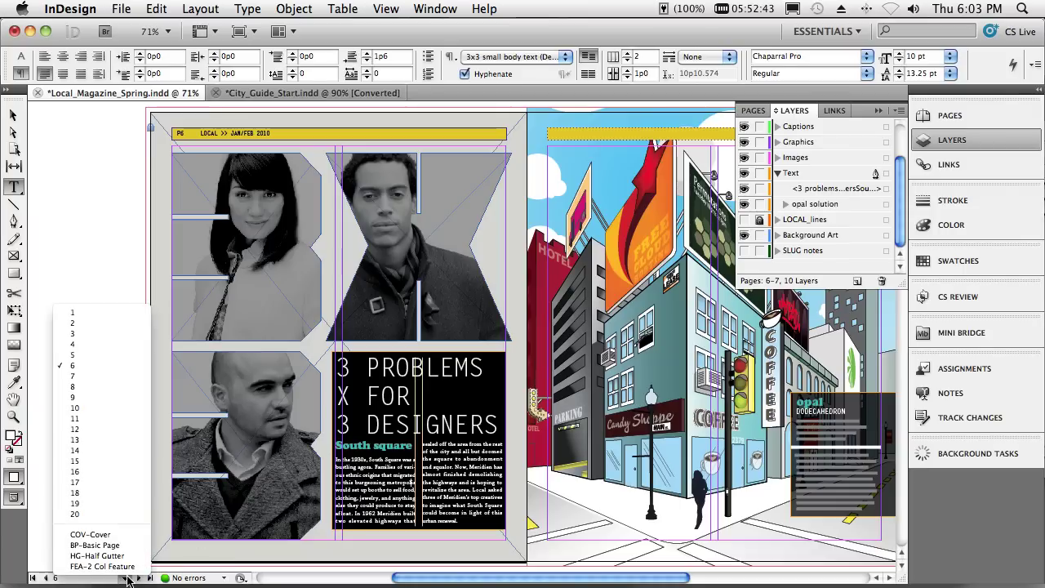
left_click(125, 433)
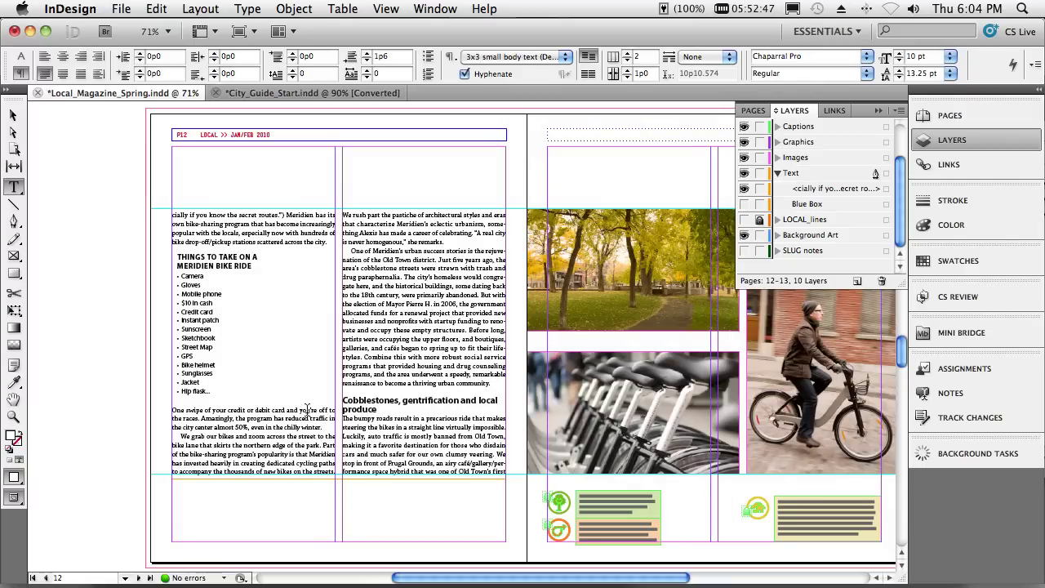
left_click(269, 232)
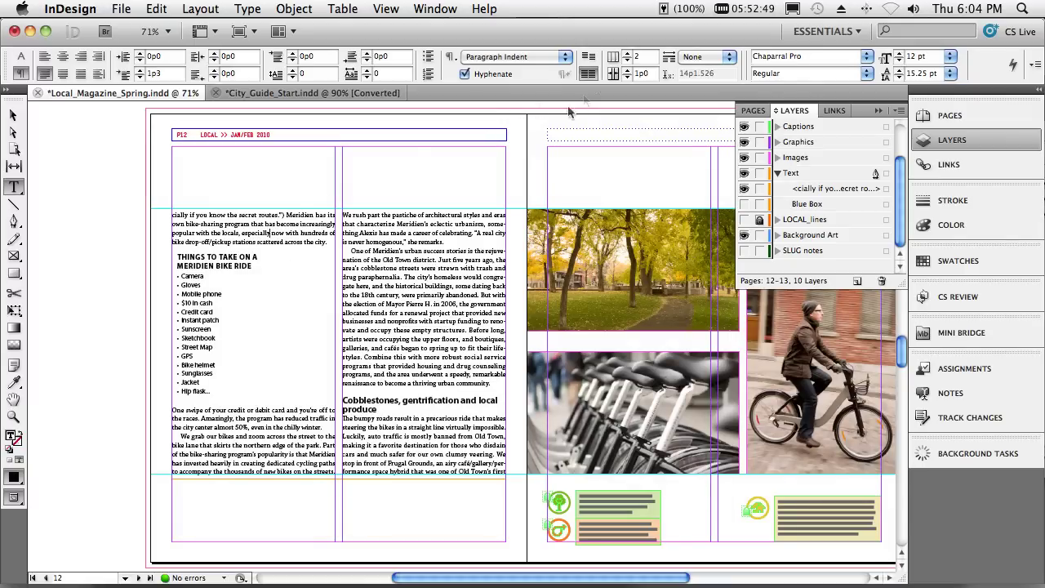
left_click(629, 55)
type("3")
key("Return")
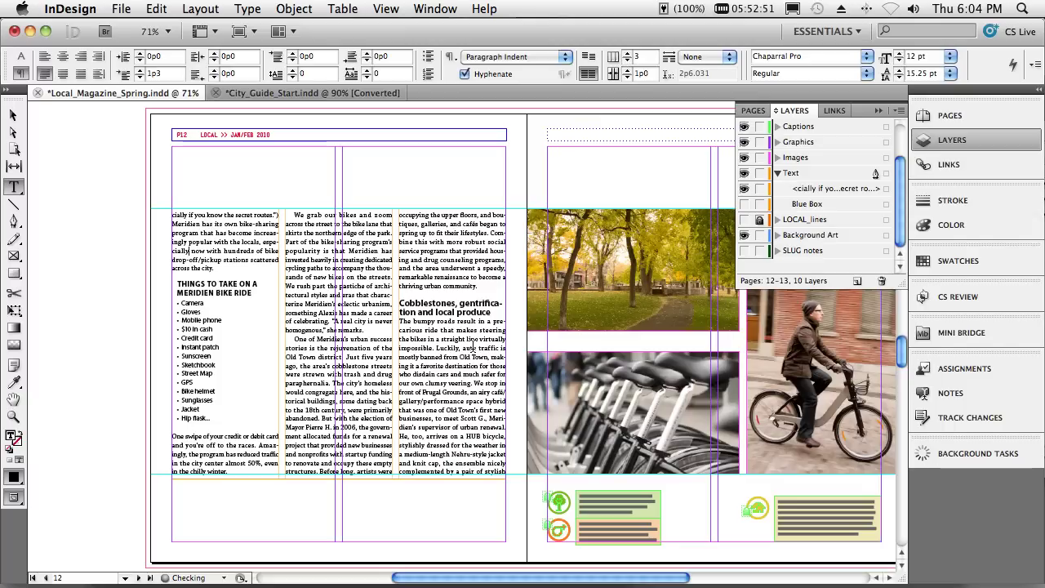
Step: Make the Cobblestones subhead span 2 columns
triple_click(424, 303)
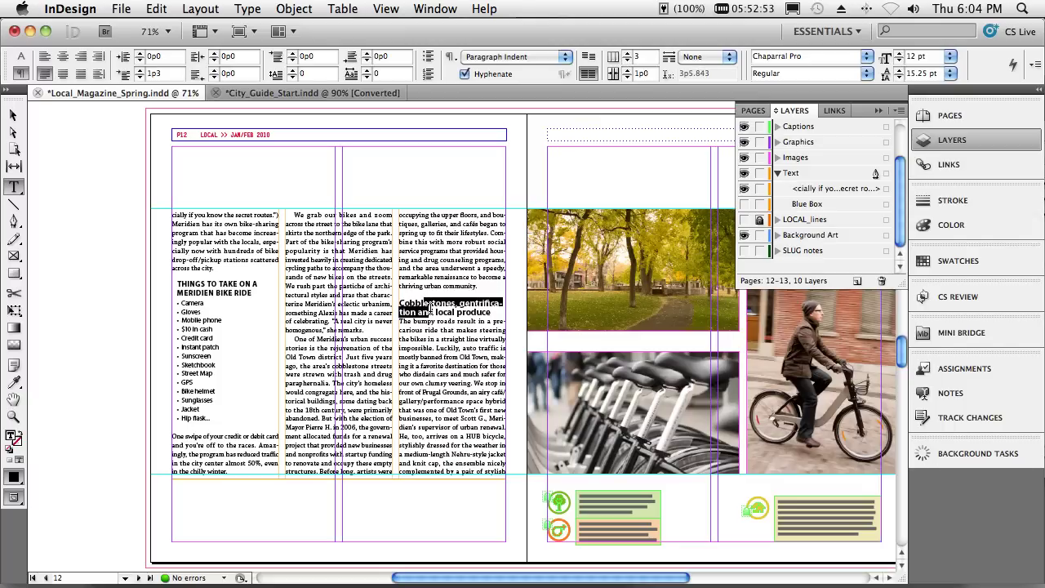
left_click(709, 58)
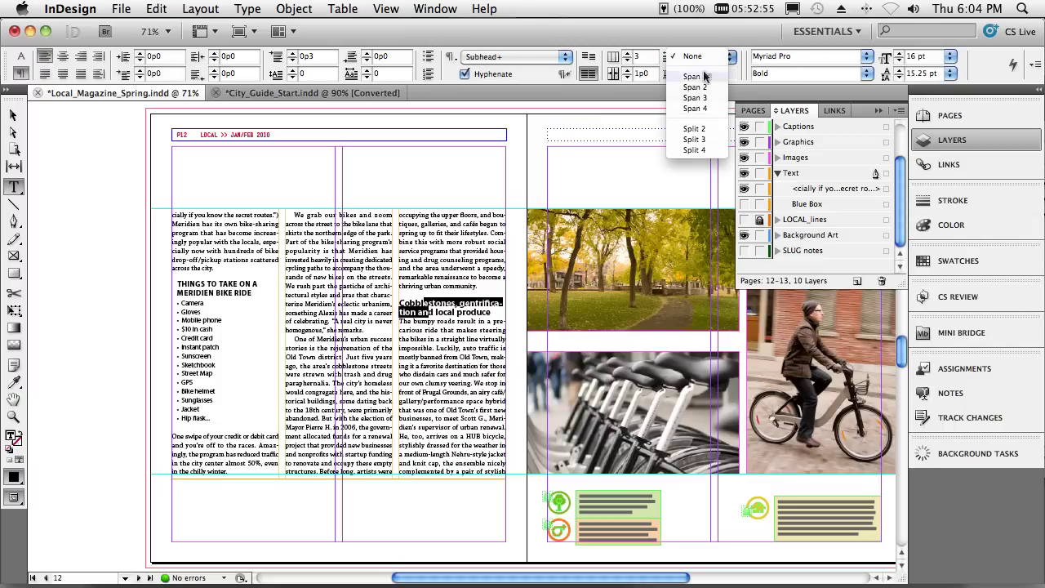
left_click(697, 91)
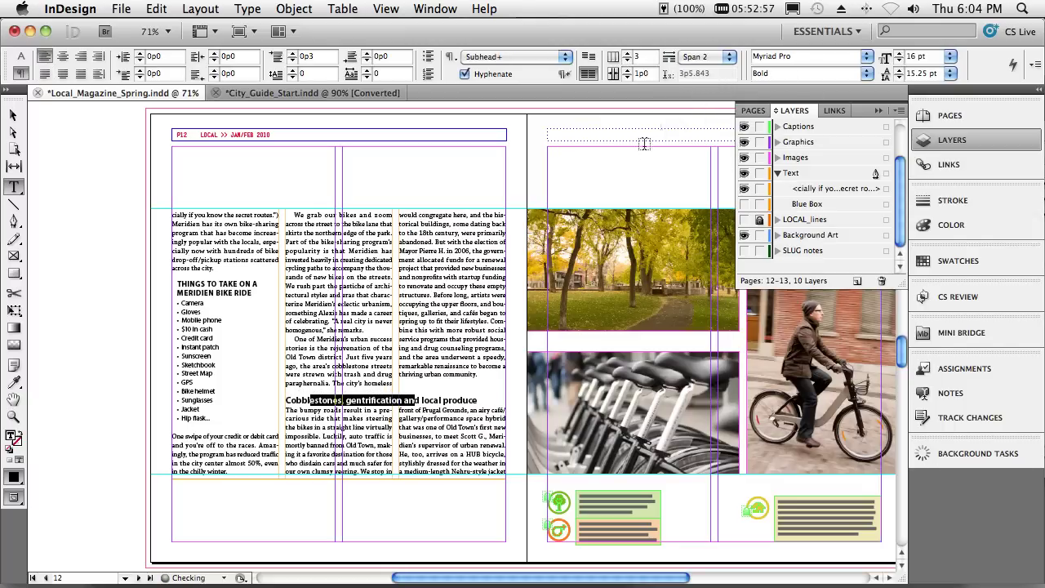
Step: Split the 'Things to take on a Meridien bike ride' bulleted list into 2 columns
left_click(181, 302)
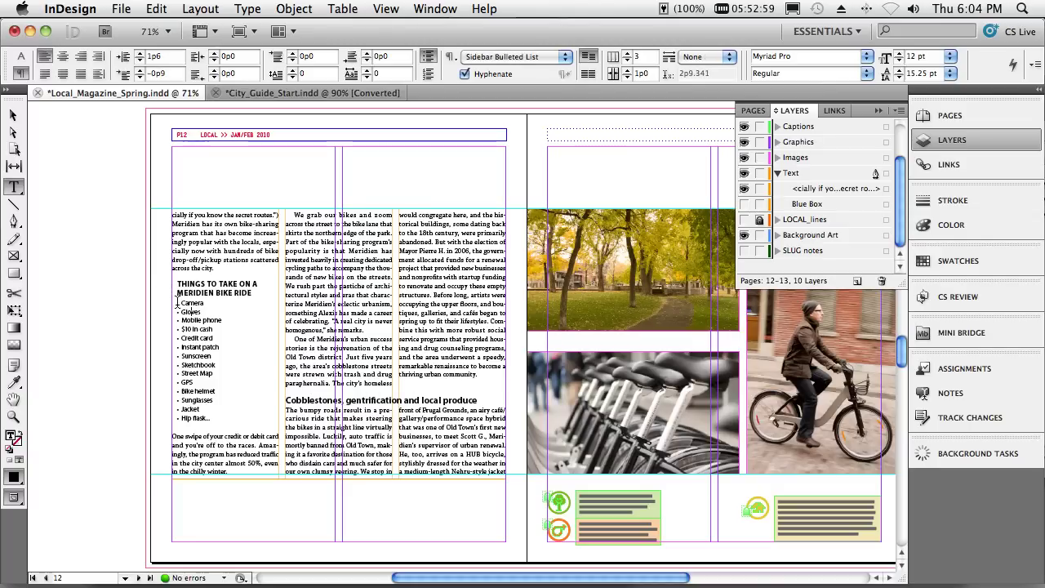
left_click_drag(178, 302, 211, 415)
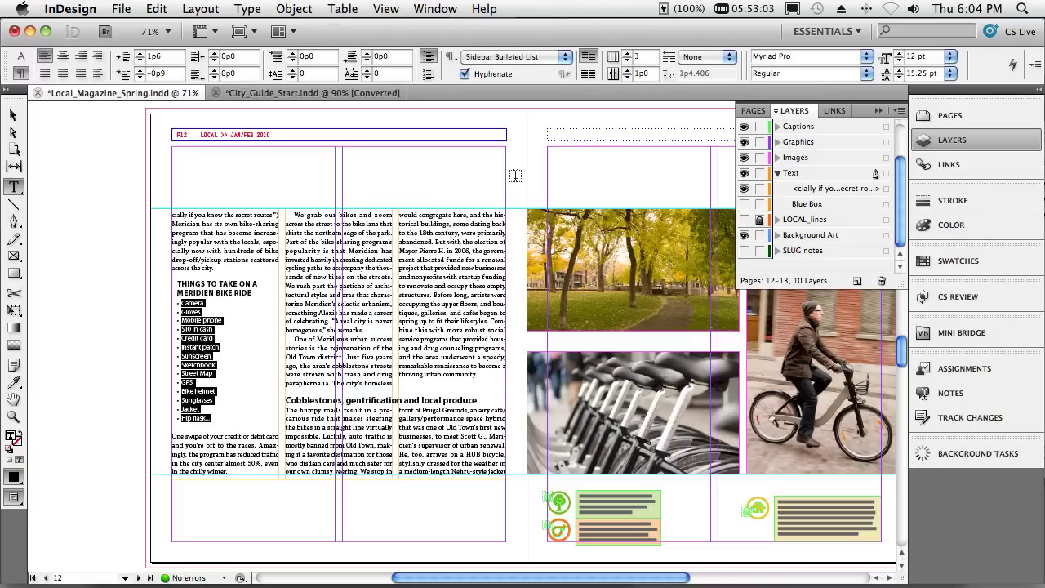
left_click(723, 57)
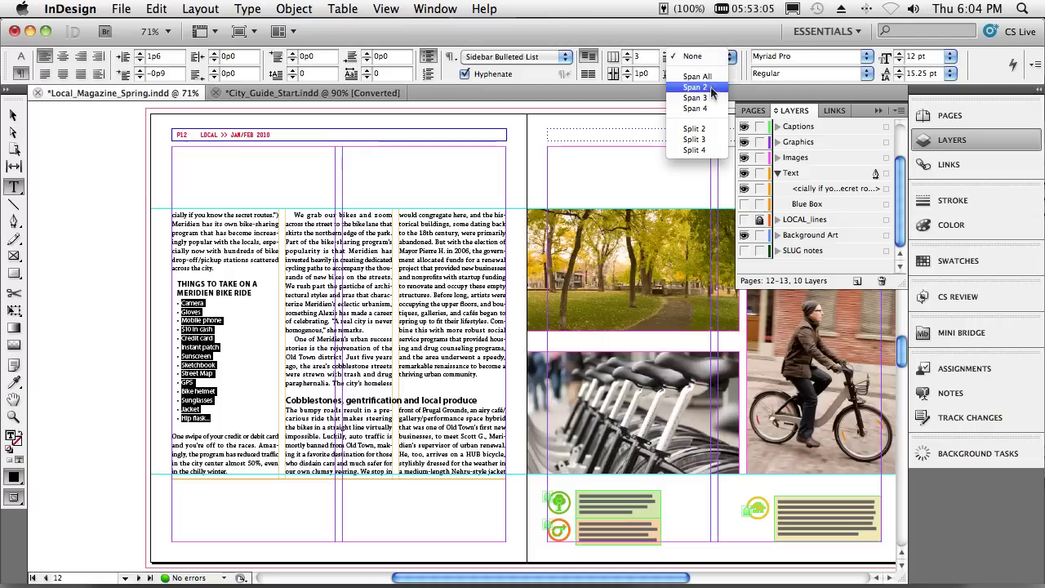
left_click(697, 132)
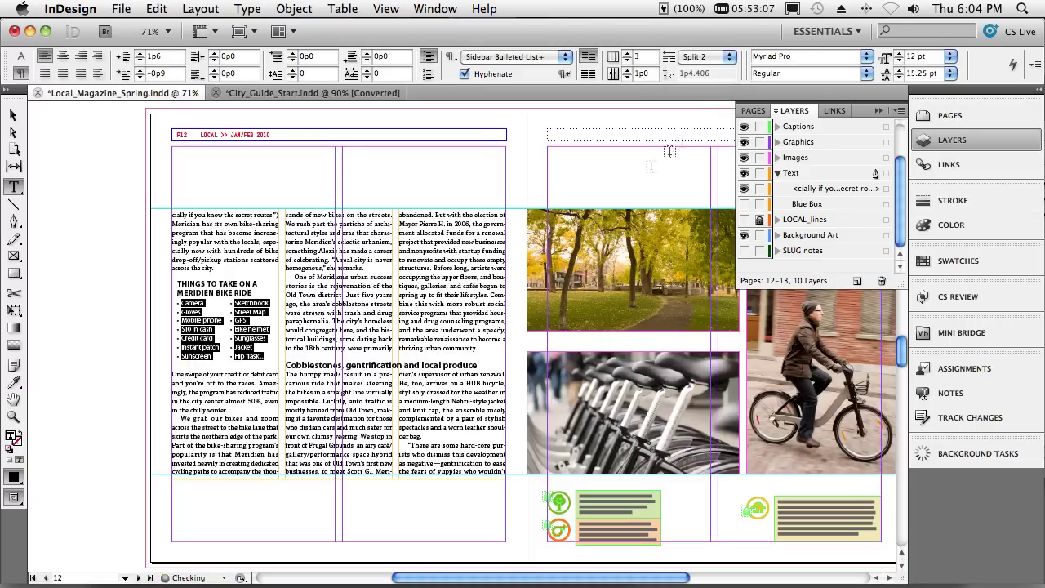
left_click(420, 271)
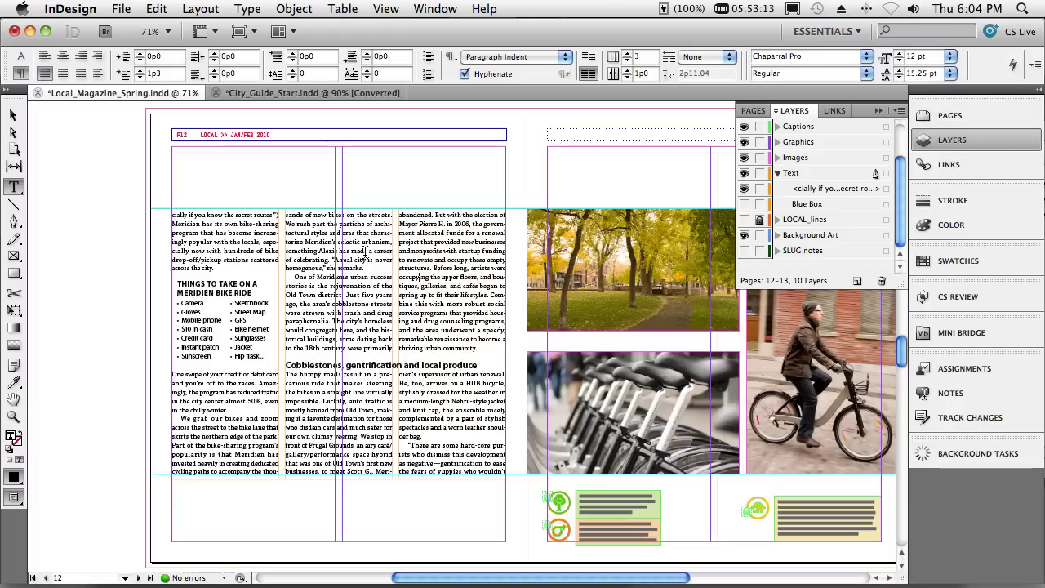
Step: Go to page 14 of the magazine and show the page thumbnails
left_click(125, 577)
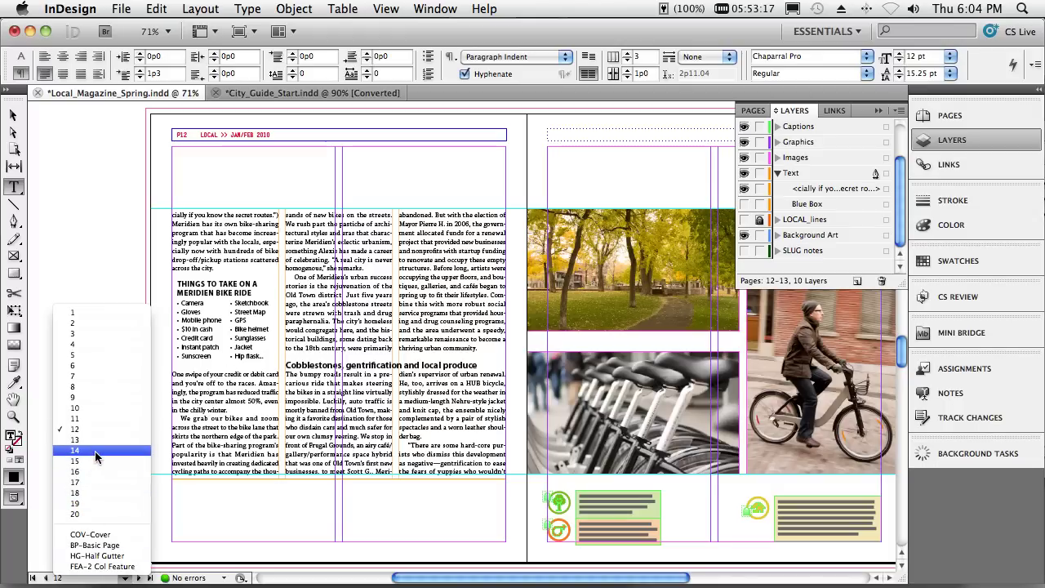
left_click(95, 451)
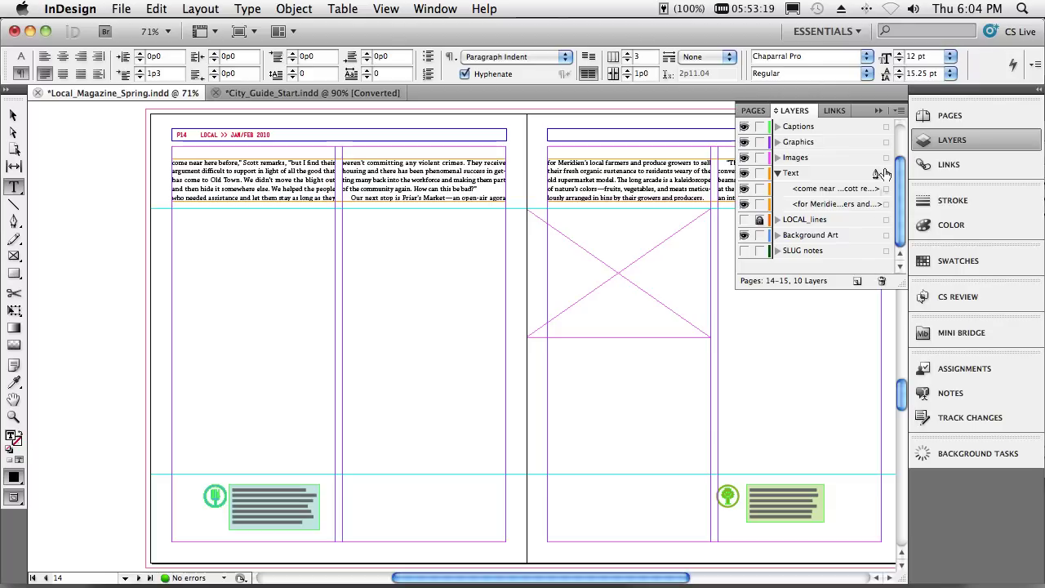
left_click(939, 118)
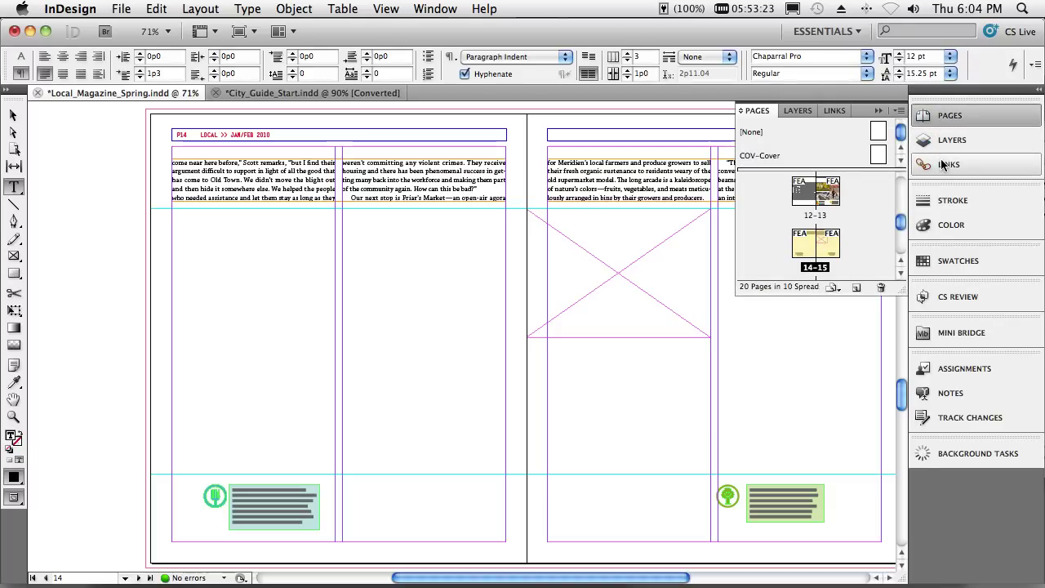
Step: In Mini Bridge, show the magazine's linked files and load photos 01–04 for placing
left_click(961, 335)
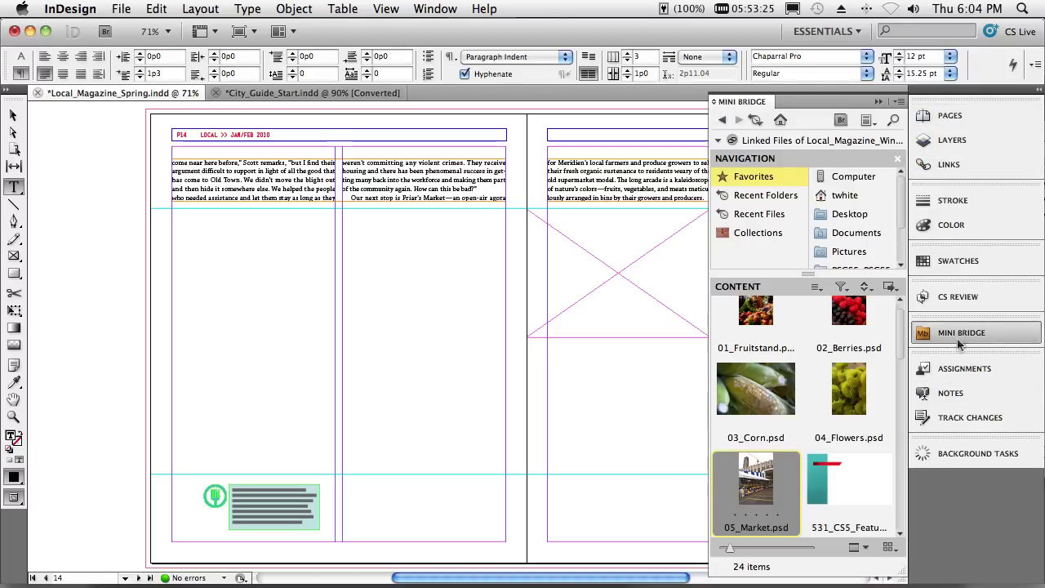
left_click(723, 121)
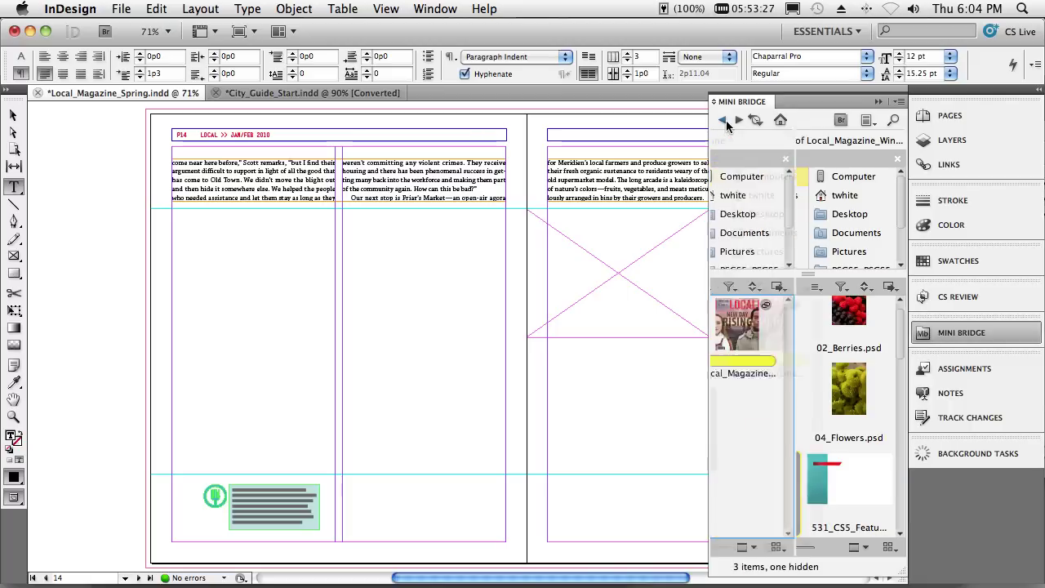
right_click(759, 441)
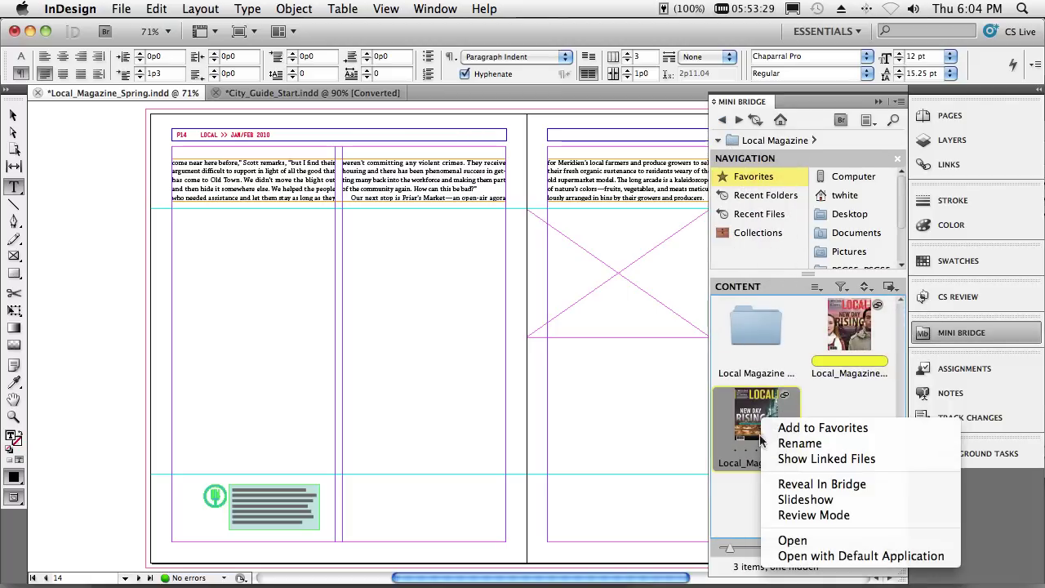
left_click(782, 458)
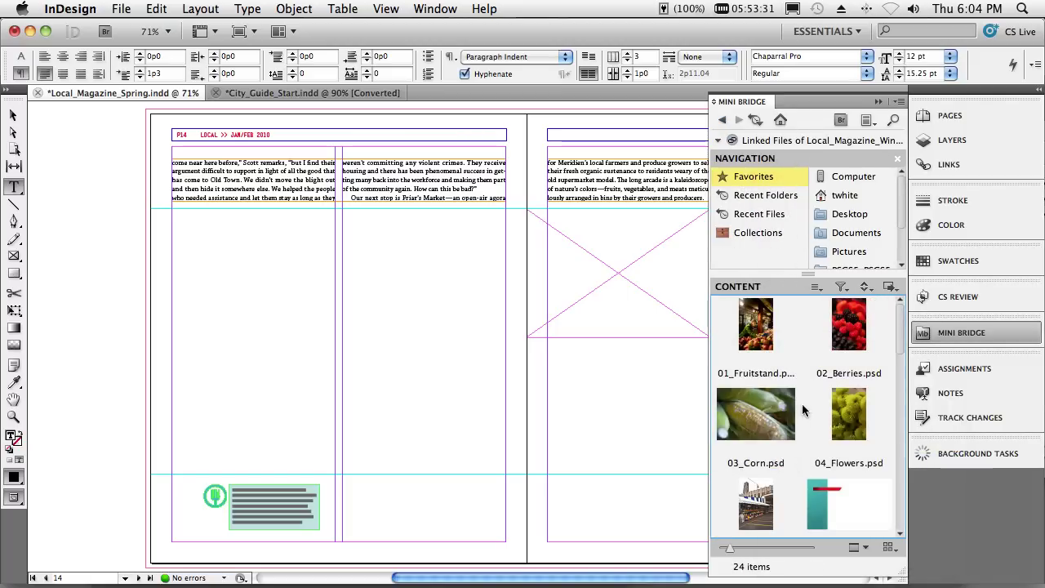
left_click(846, 430, "shift")
left_click_drag(755, 343, 389, 292)
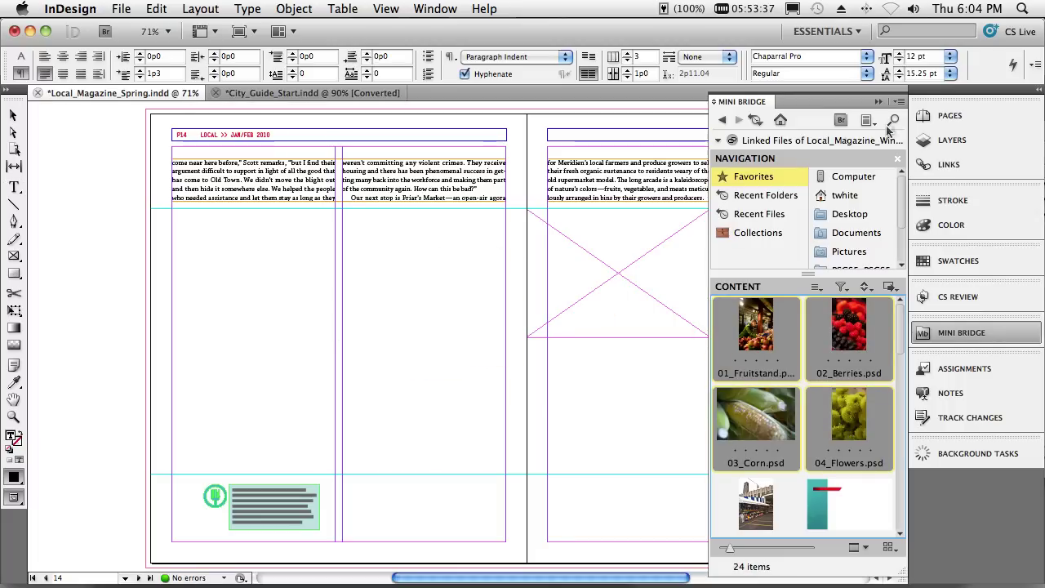
left_click(878, 101)
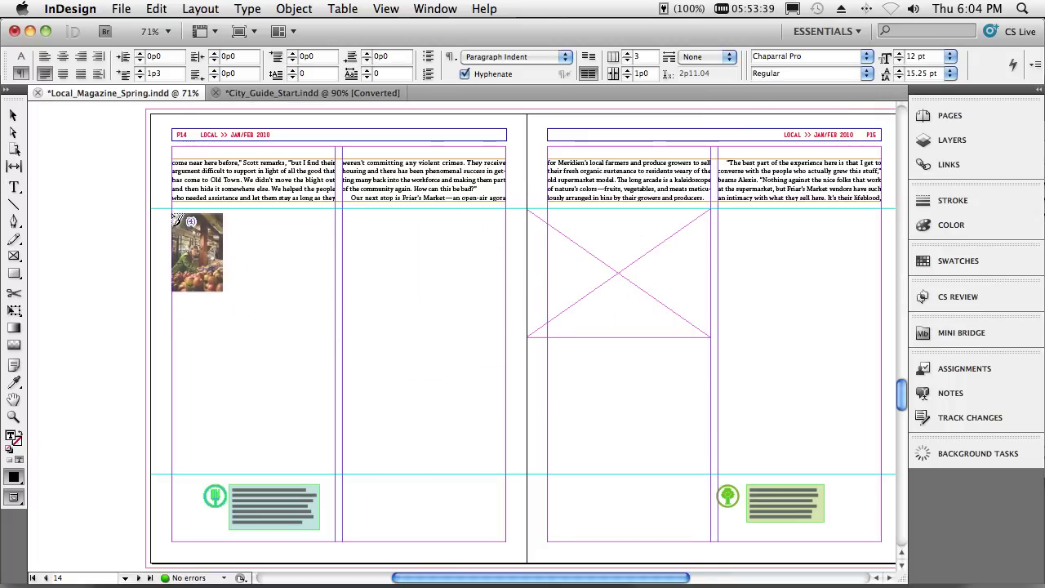
Step: Place the four photos as a 2×2 grid on page 14, filled proportionally with Auto-Fit on
left_click_drag(173, 210, 505, 492)
key("Up")
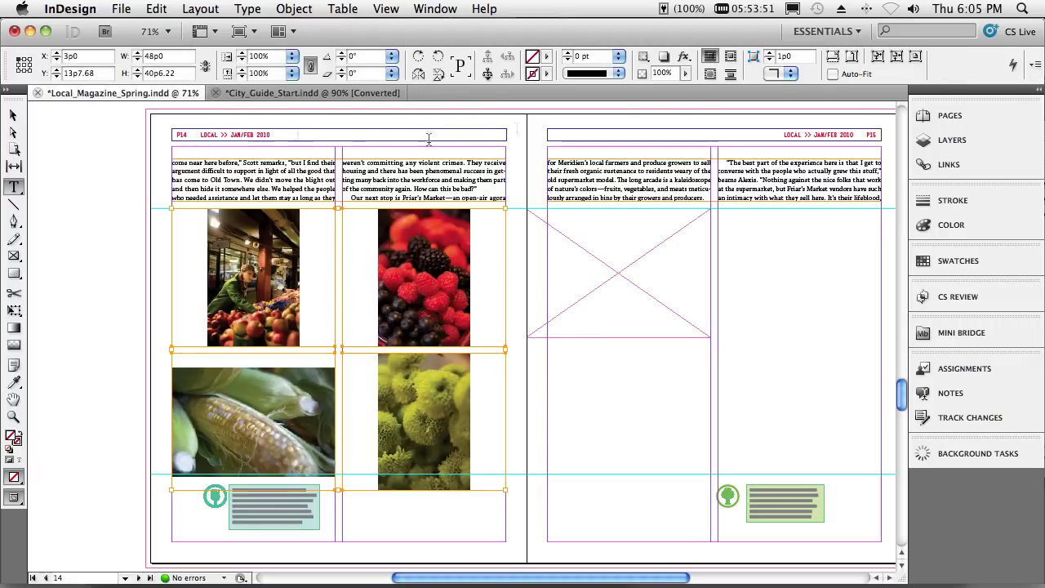
left_click(832, 57)
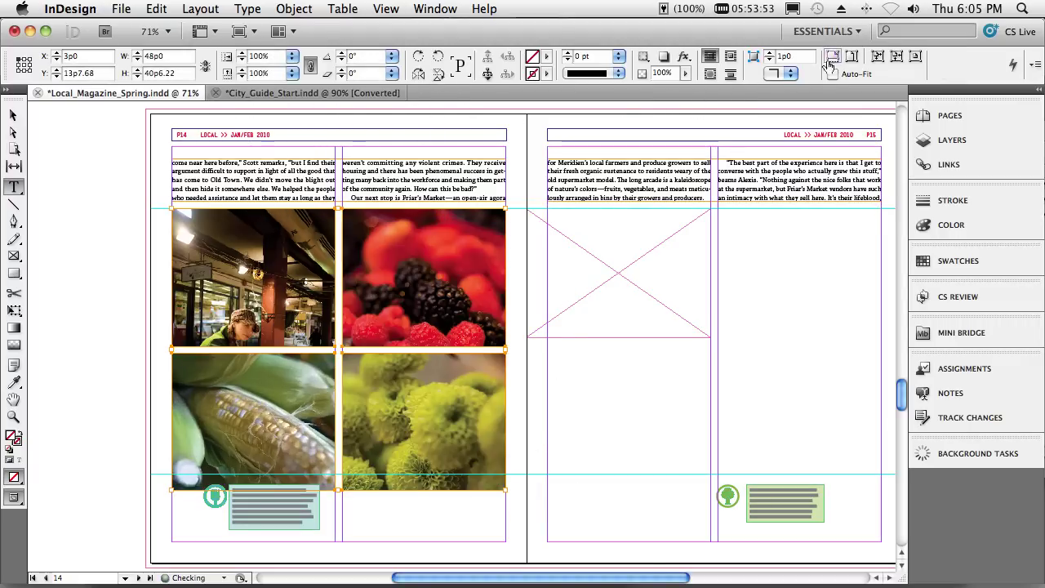
left_click(833, 73)
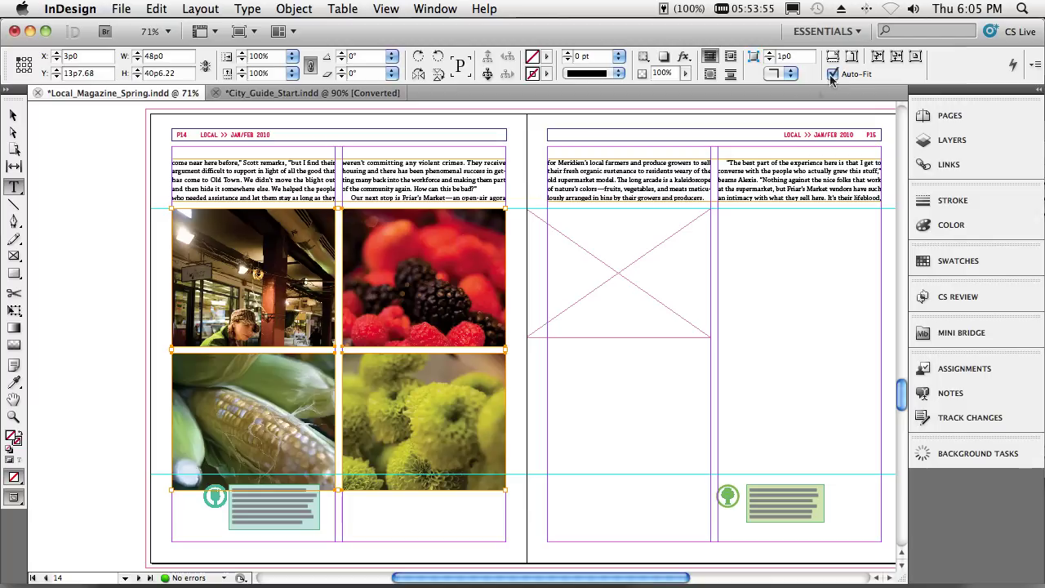
left_click(12, 116)
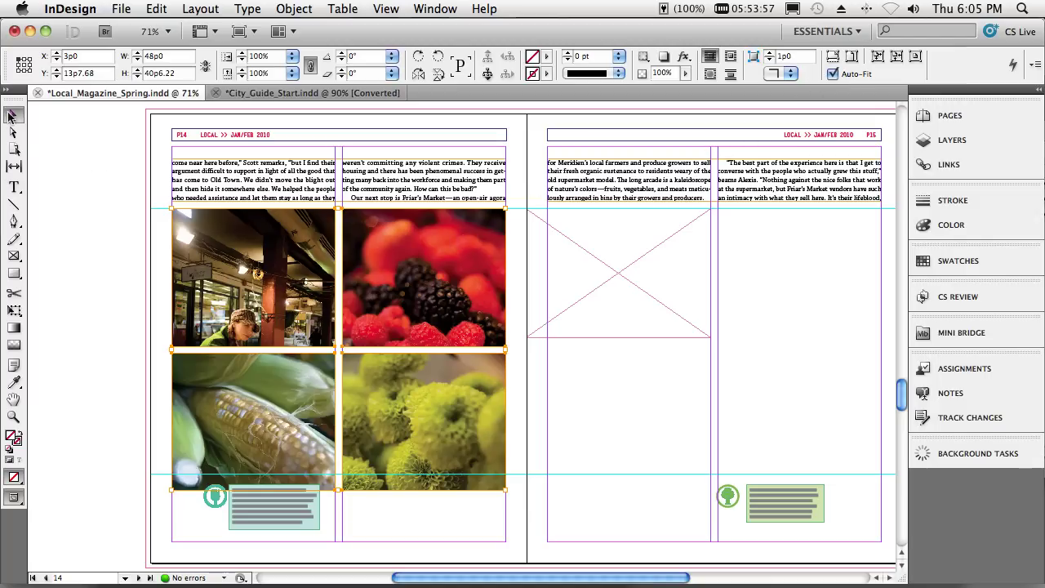
left_click_drag(253, 277, 249, 218)
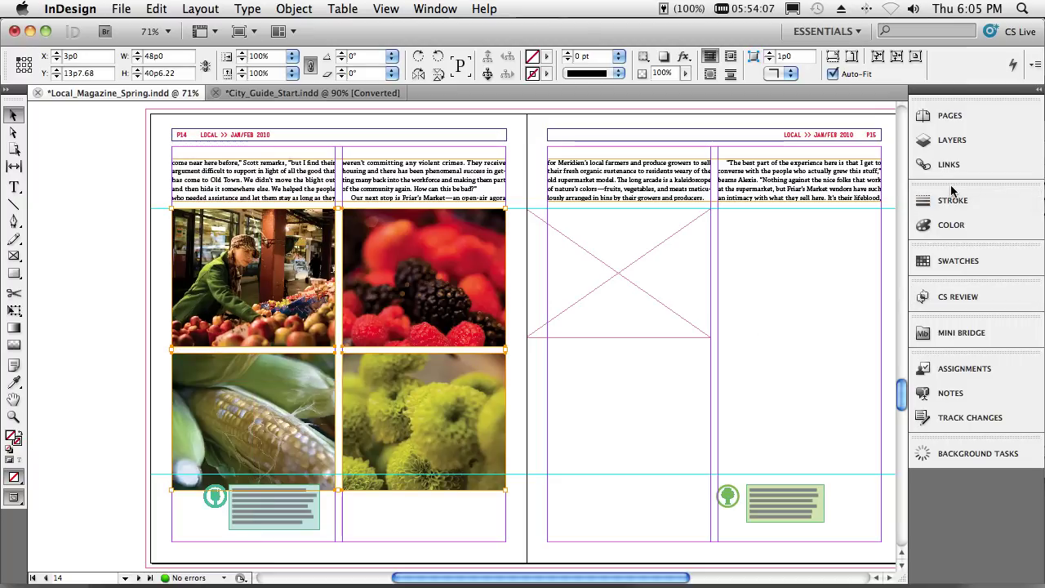
Step: Move the grid gutters with the Gap tool so berries widens over fruit stand and corn over flowers
left_click(949, 140)
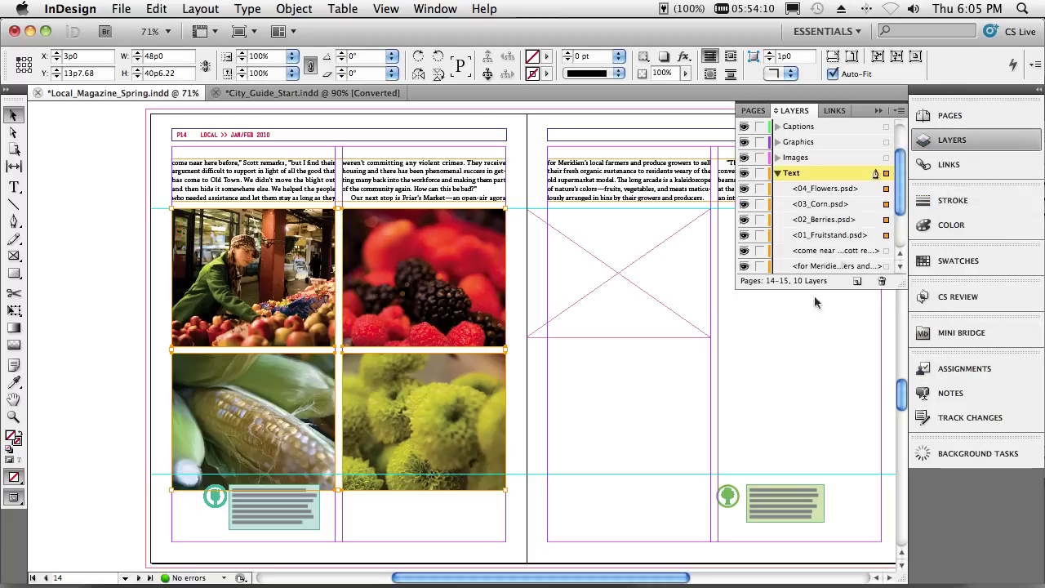
scroll(774, 261, "down", 3)
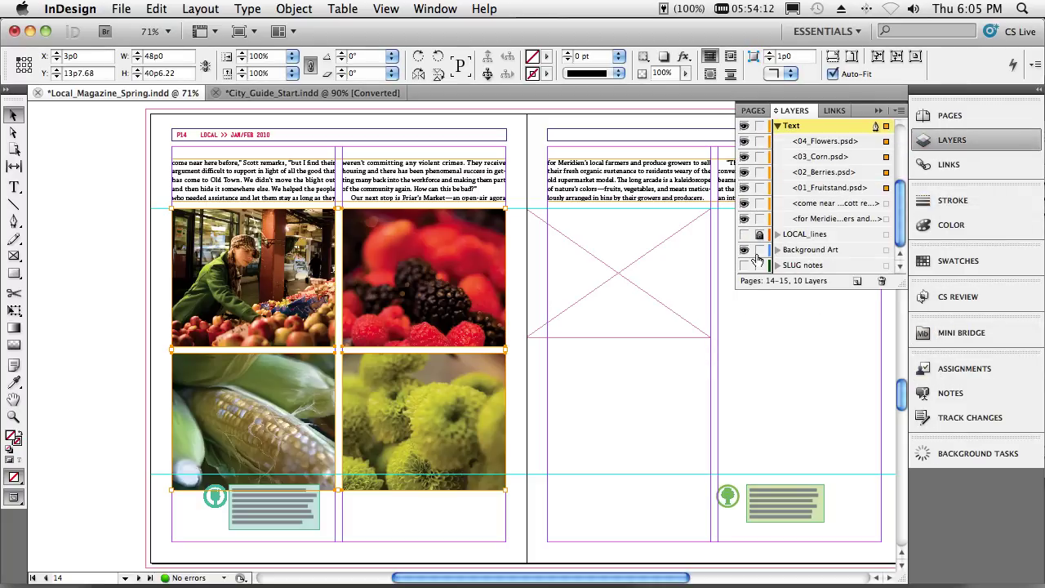
left_click(14, 165)
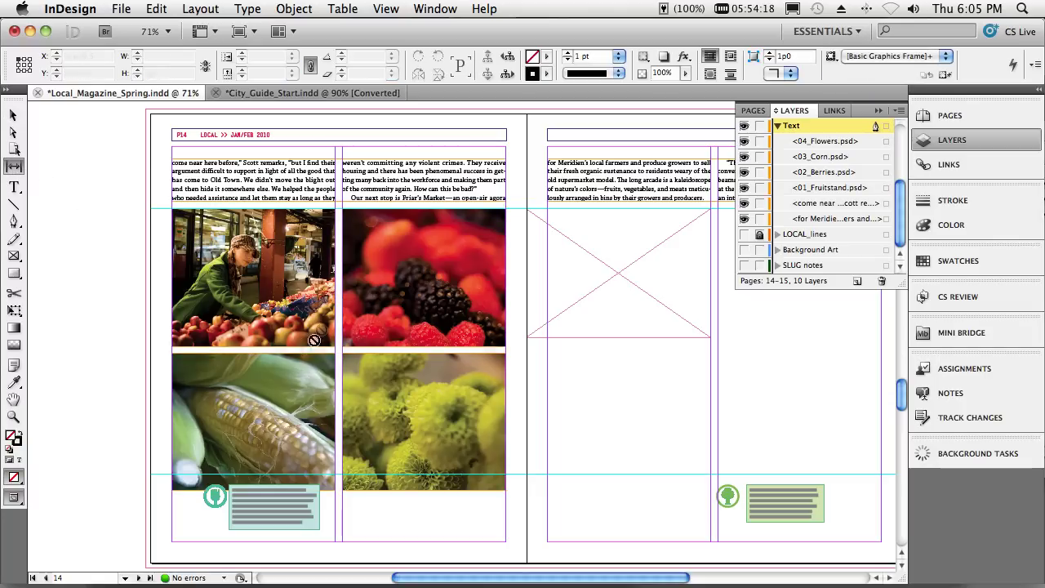
left_click_drag(339, 296, 321, 315)
left_click_drag(337, 387, 362, 388)
left_click(15, 116)
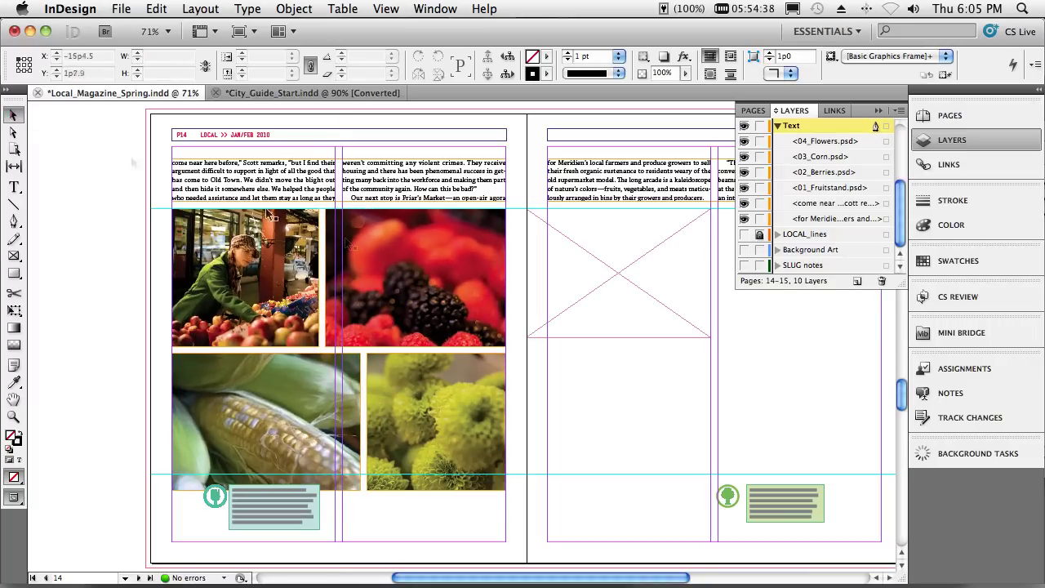
left_click(400, 253)
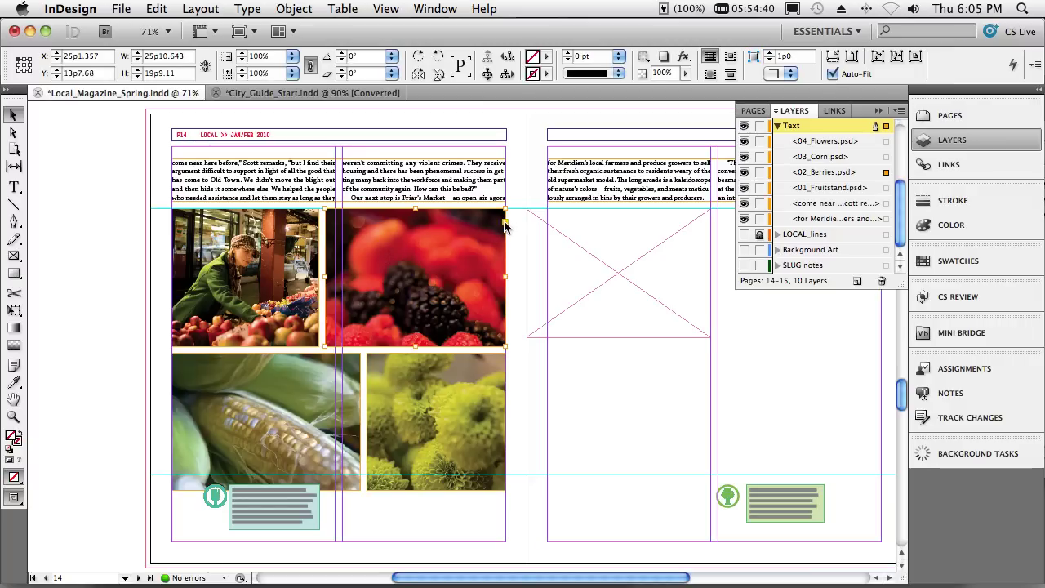
Step: Try rounded corners on the berries frame, revert to square, then switch to City_Guide_Start and Safari
mouse_move(506, 211)
left_mouse_down()
mouse_move(479, 207)
mouse_move(509, 220)
mouse_move(505, 211)
left_mouse_up()
left_click_drag(354, 348, 325, 346)
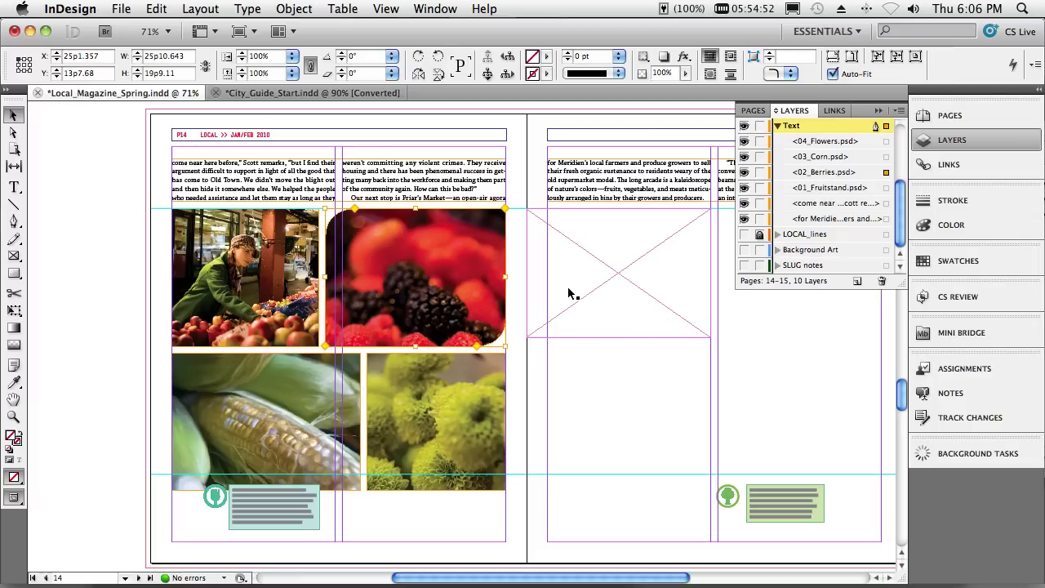
left_click(286, 94)
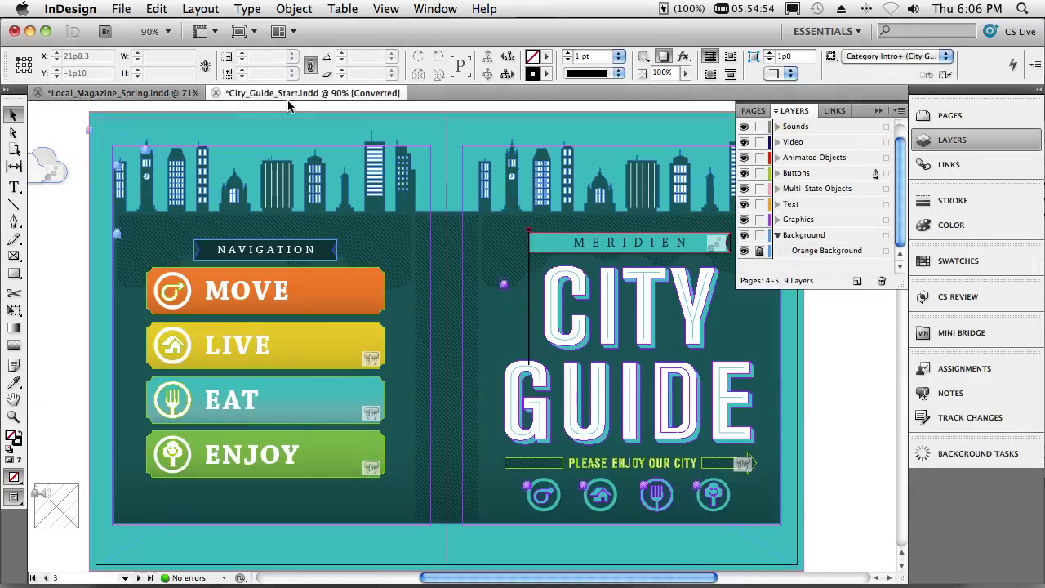
key("super+Tab")
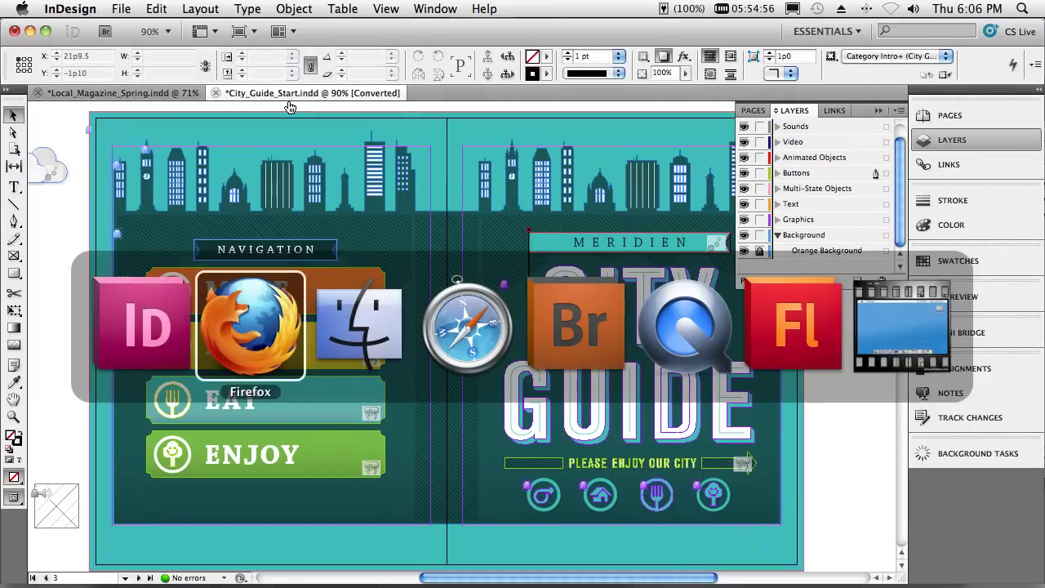
Step: Preview the finished City Guide in Safari: MOVE, LIVE slideshow, EAT, ENJOY and the festival video
key("super+Tab")
key("super+Tab")
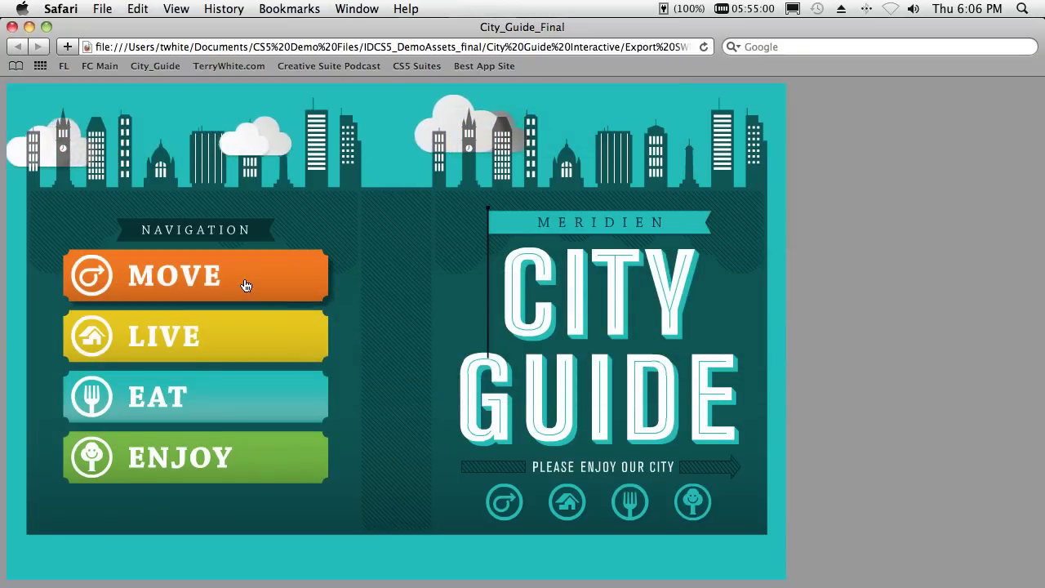
left_click(256, 304)
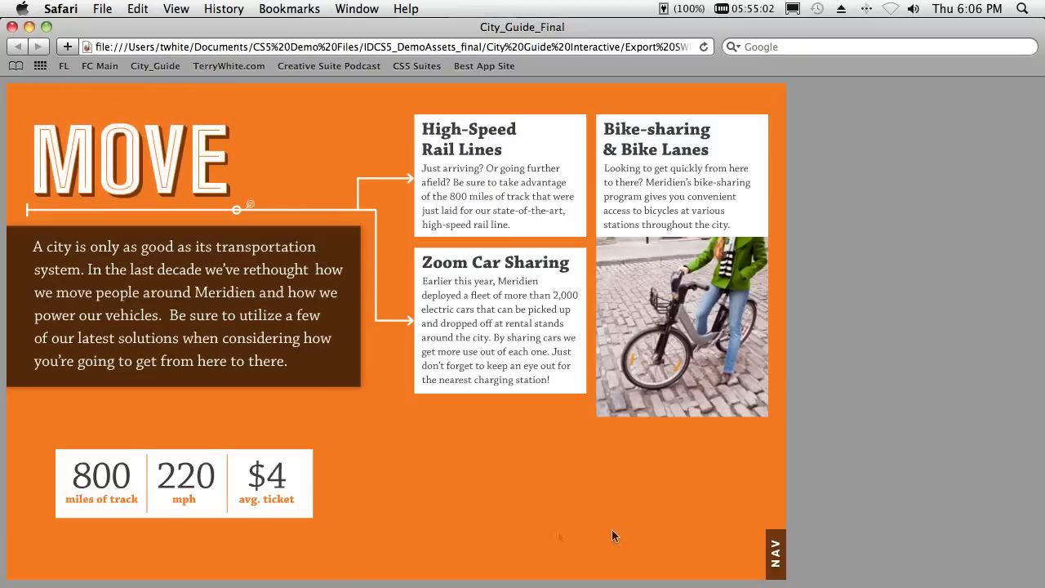
left_click(773, 561)
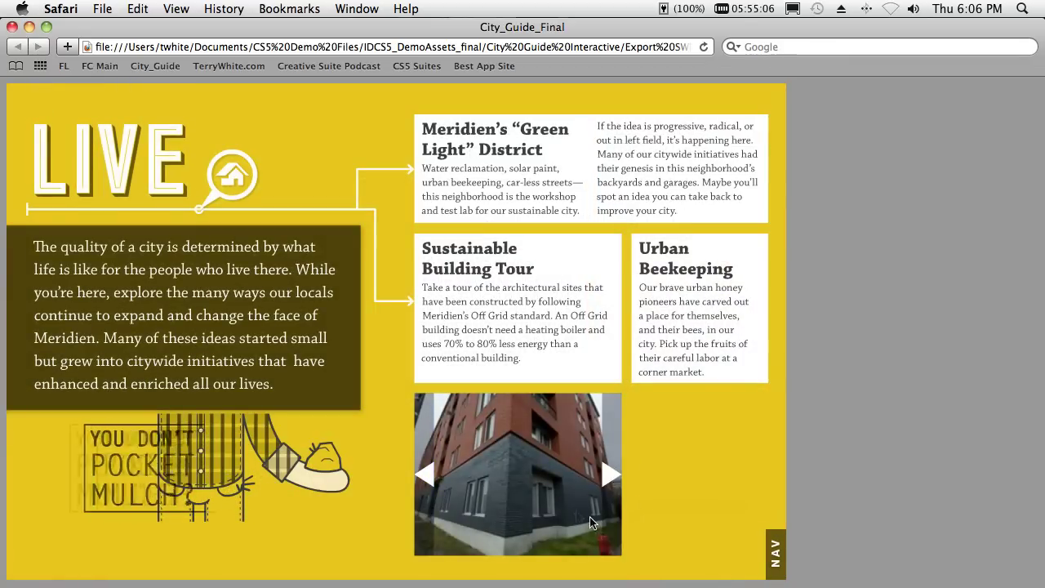
left_click(608, 477)
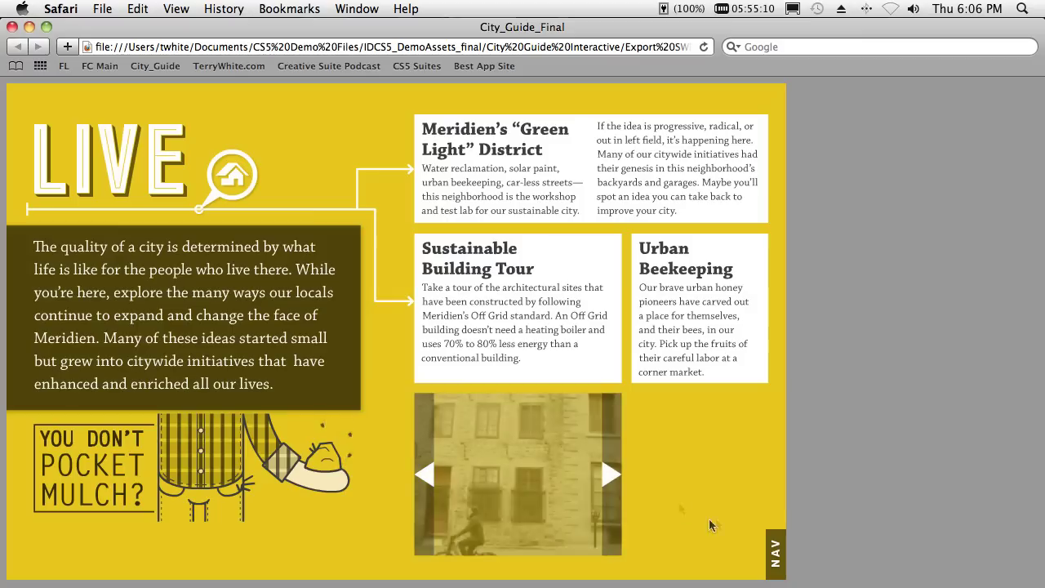
left_click(776, 555)
left_click(776, 555)
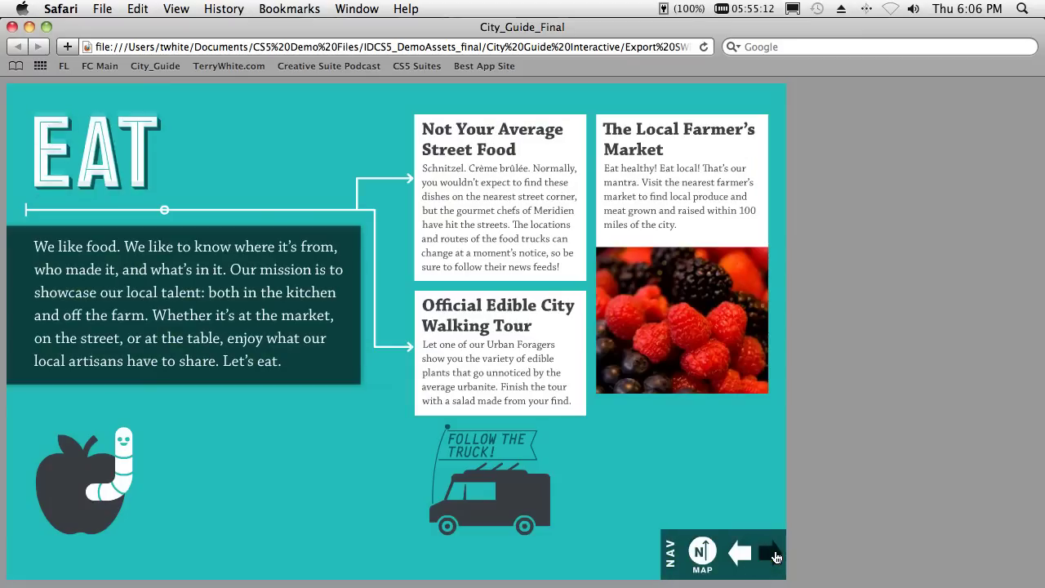
left_click(775, 555)
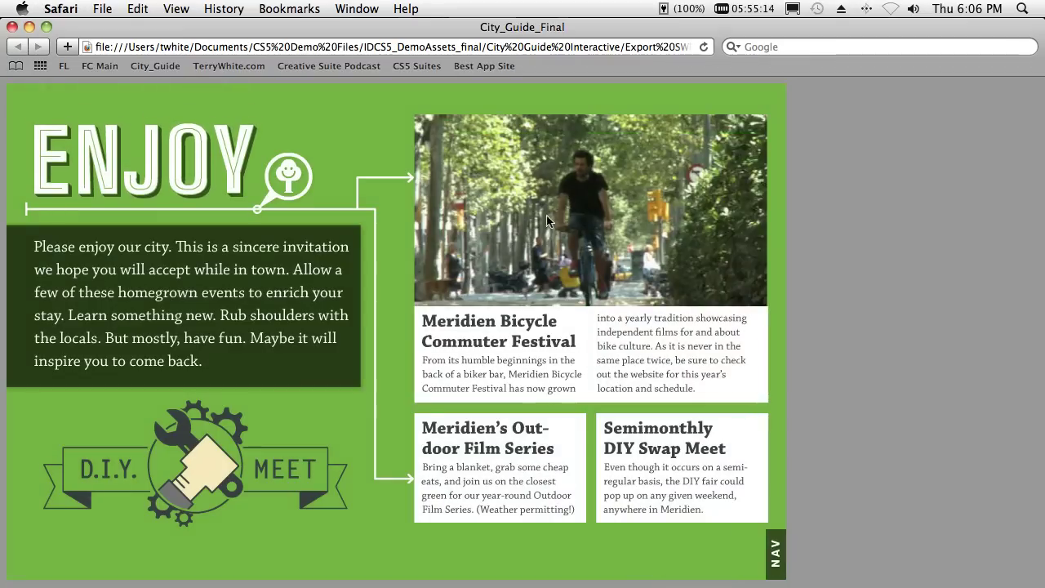
mouse_move(539, 229)
left_click(445, 284)
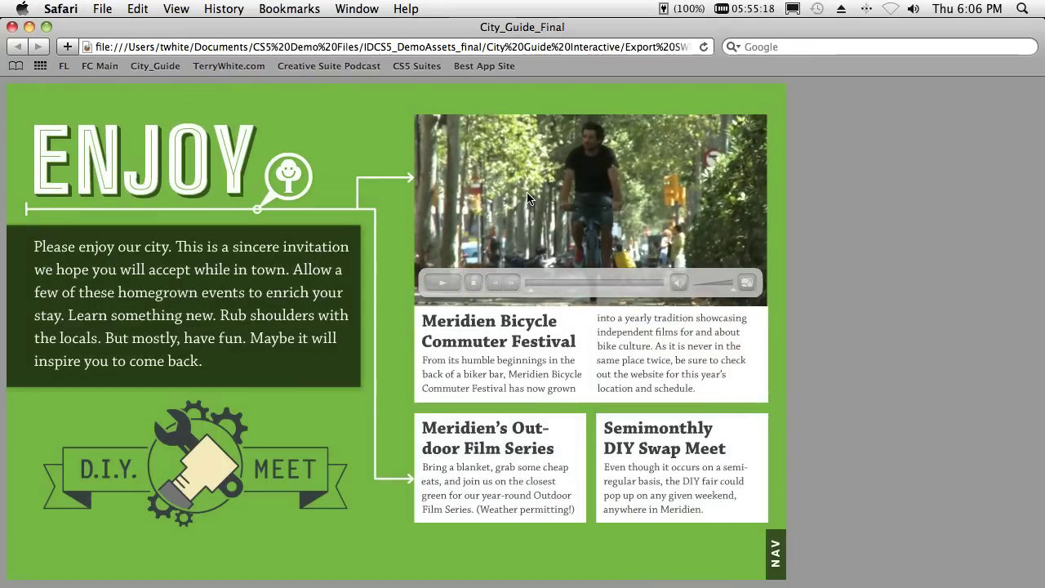
Step: Return to InDesign and scroll City_Guide_Start to the LIVE spread
key("super+Tab")
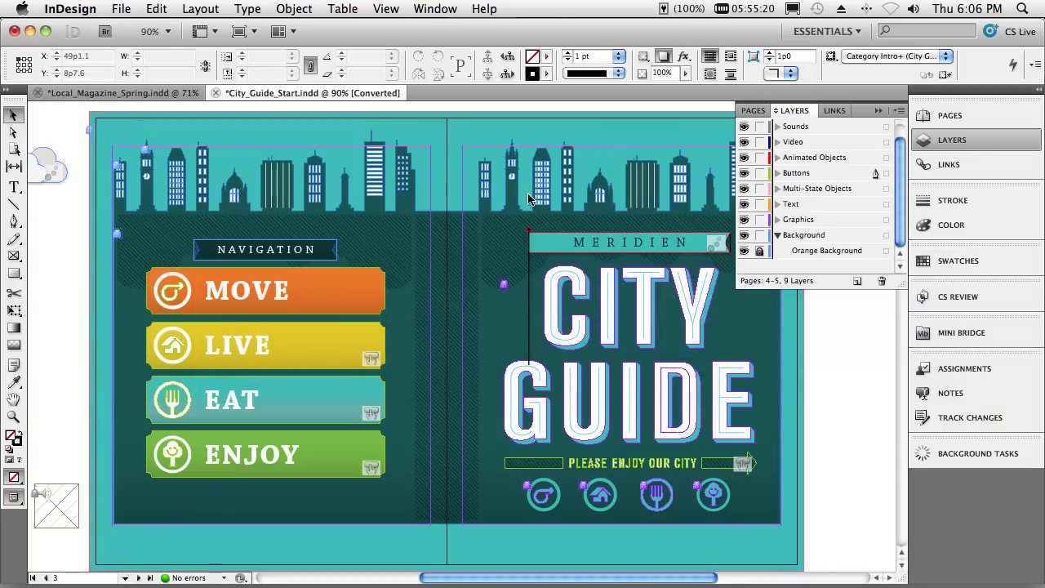
left_click(884, 116)
left_click_drag(902, 153, 875, 302)
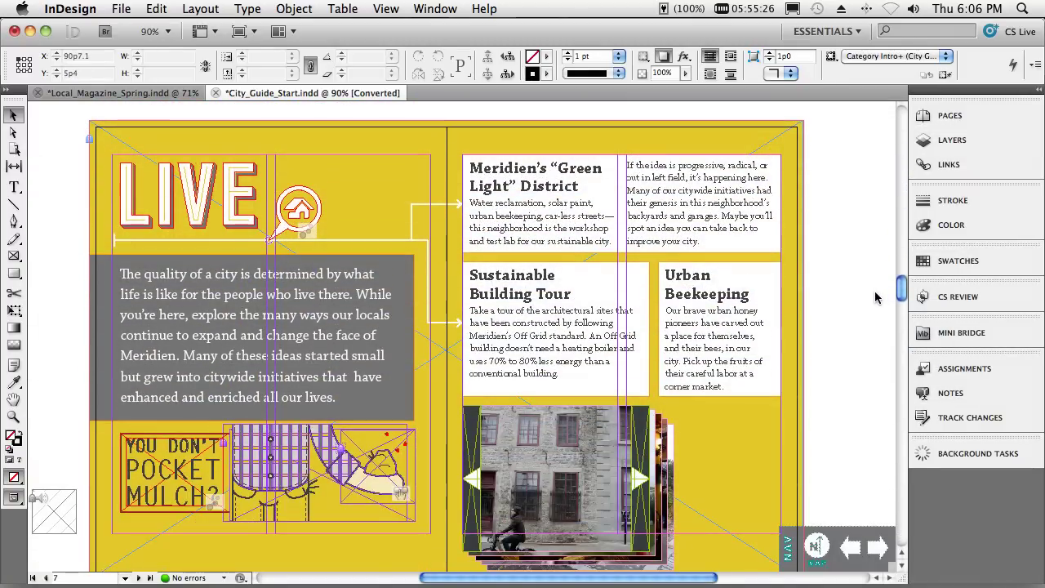
Step: Switch to the Interactive workspace and give the LIVE headline a Fly in from Top animation
left_click(219, 202)
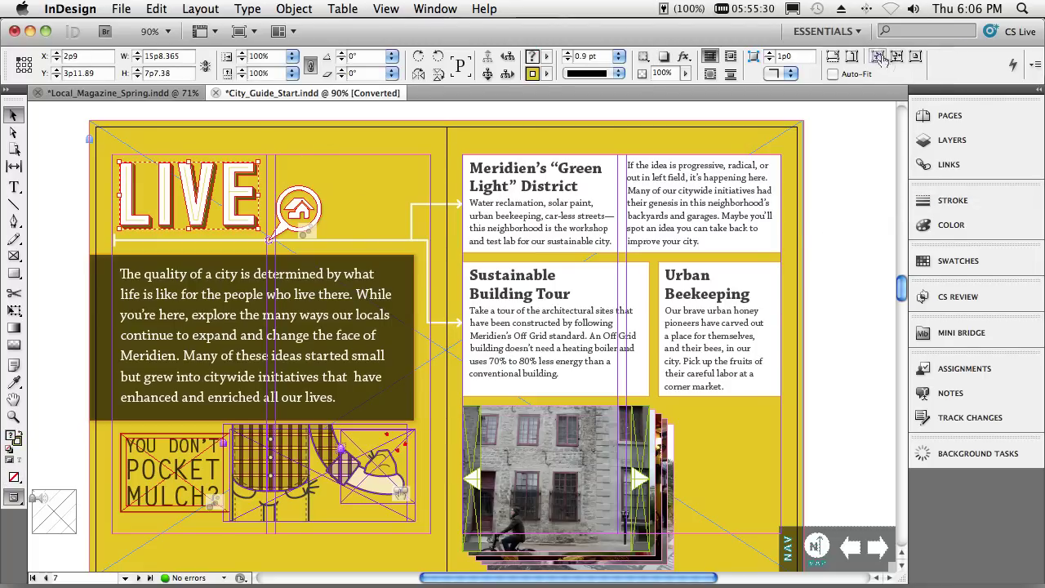
left_click(827, 31)
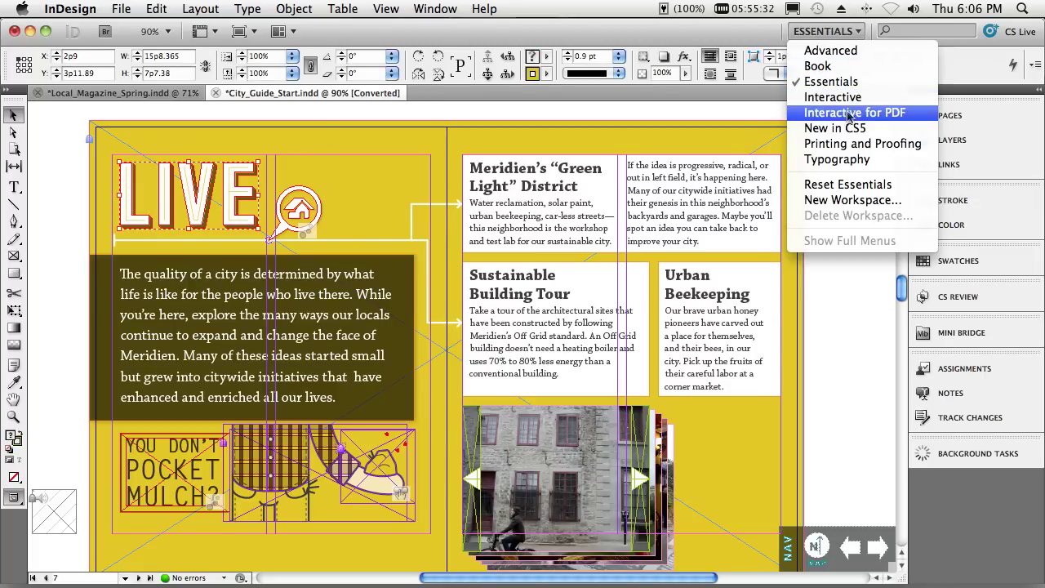
left_click(833, 97)
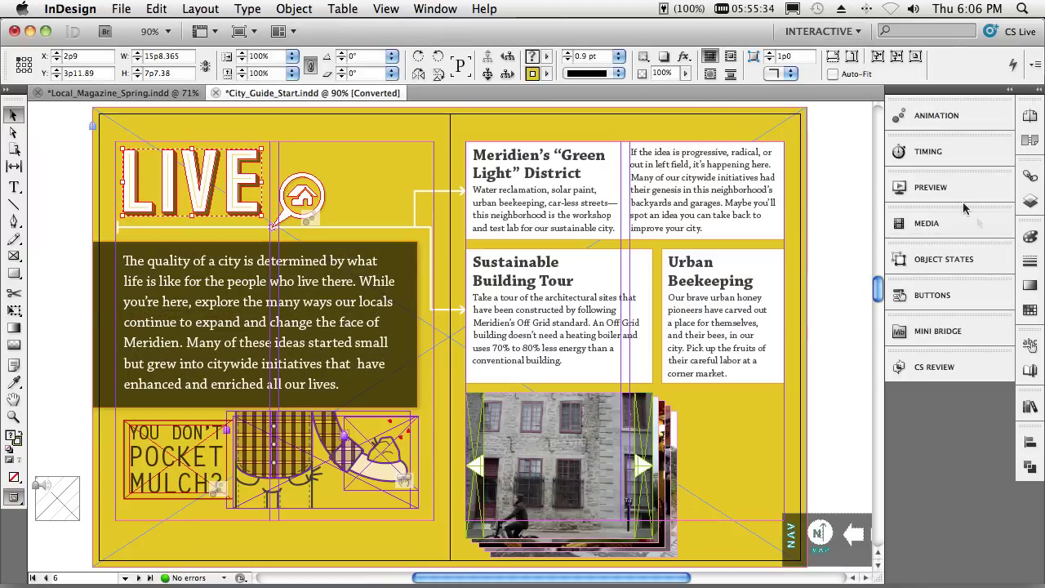
left_click(936, 120)
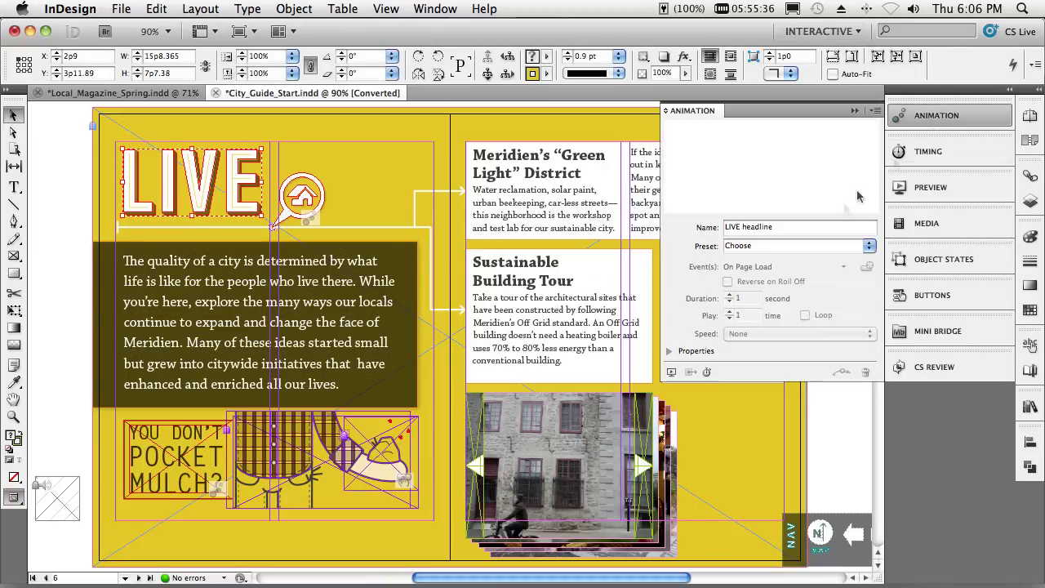
left_click(869, 247)
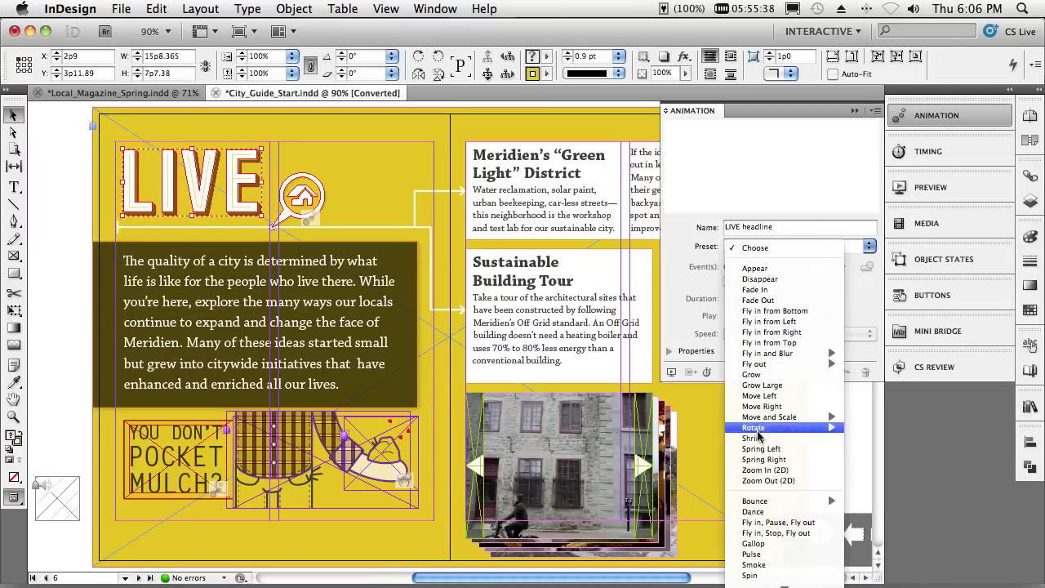
left_click(775, 342)
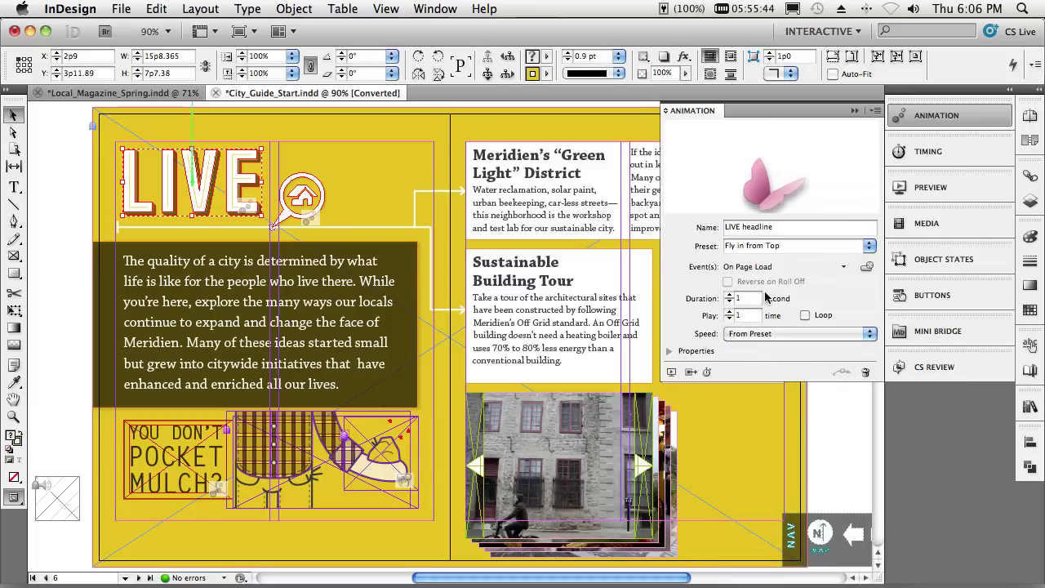
Step: In the page-load timing, reorder the LIVE headline to play right after the LIVE icon
left_click(922, 151)
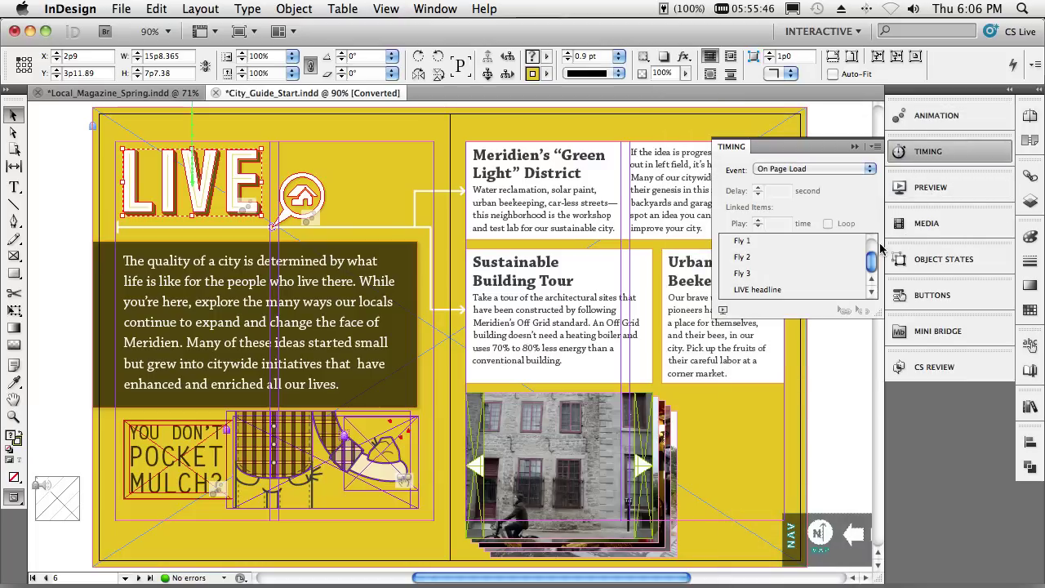
left_click_drag(800, 292, 780, 238)
scroll(774, 275, "down", 2)
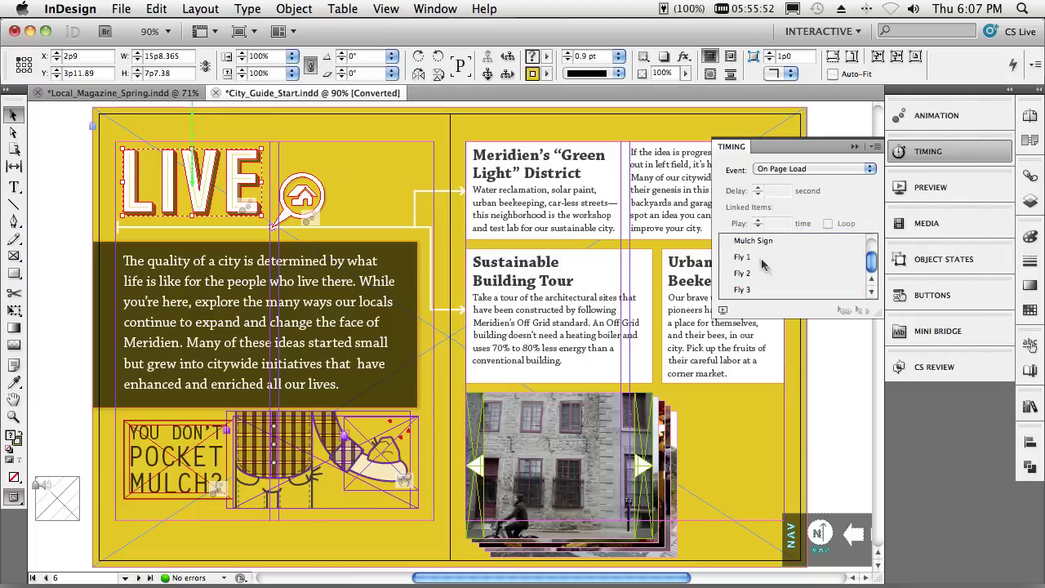
Step: Link Fly 1, Fly 2 and Fly 3 to play together, then check the animations in preview
left_click(750, 258)
left_click(745, 289, "shift")
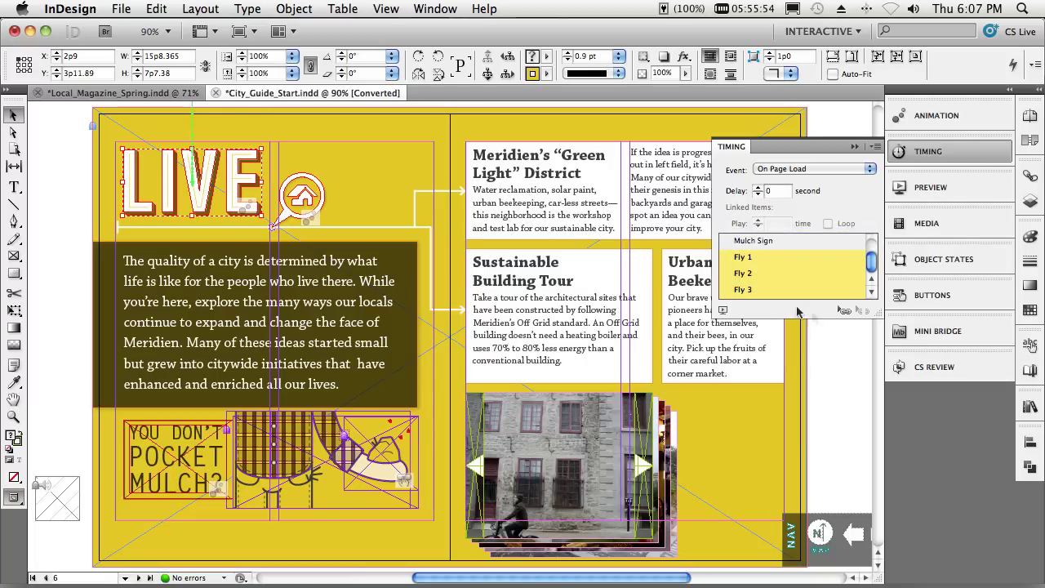
left_click(842, 310)
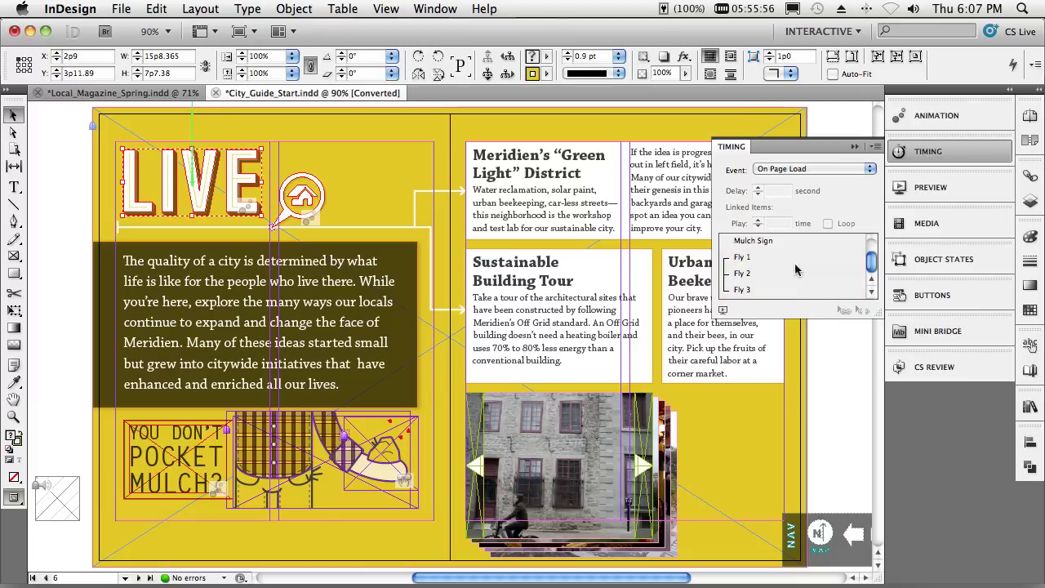
left_click(723, 310)
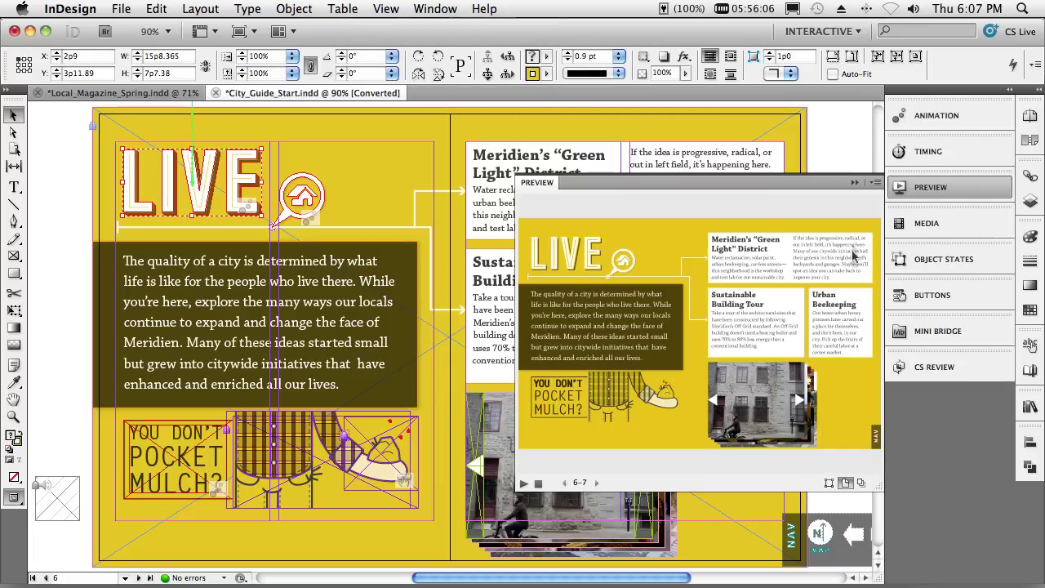
left_click(853, 183)
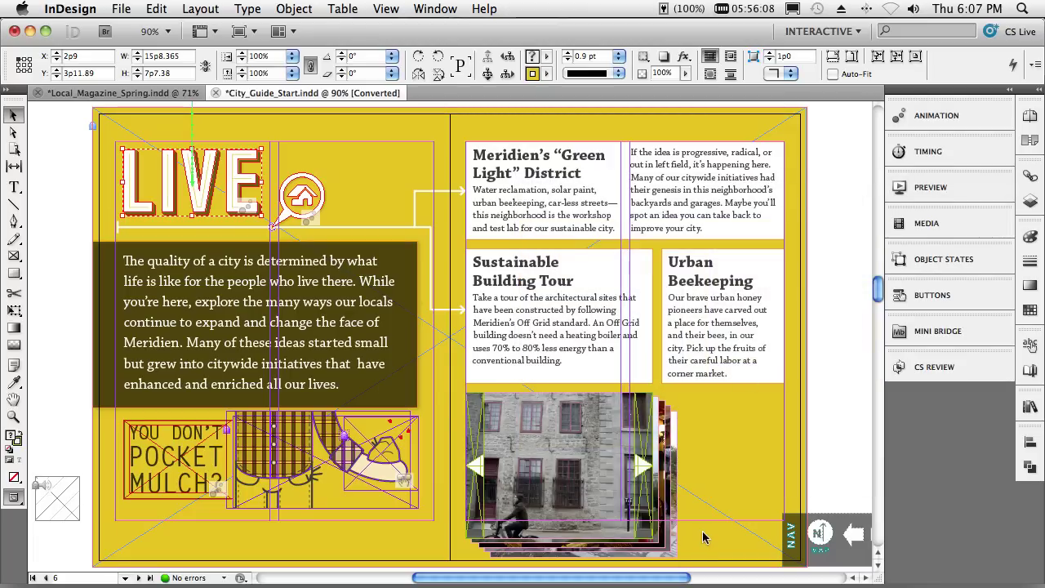
Step: Align the stacked slideshow photos onto one footprint
scroll(704, 536, "down", 3)
left_click(563, 383)
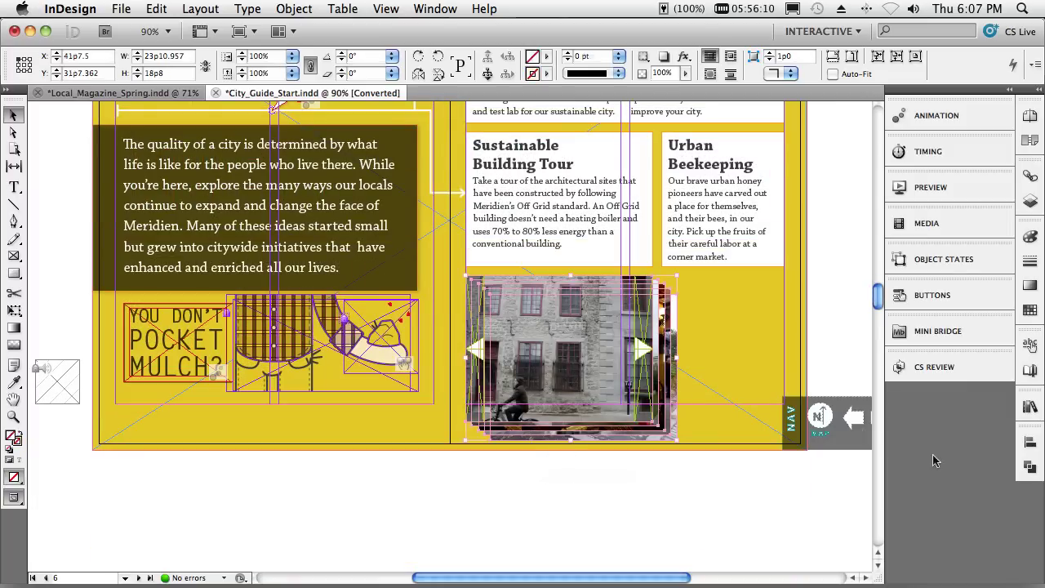
left_click(1027, 444)
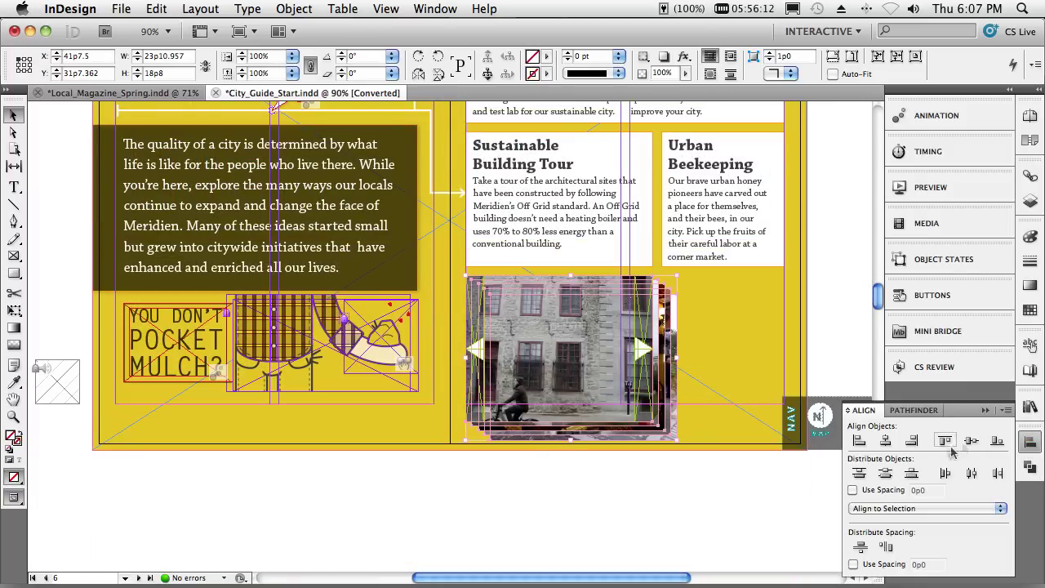
left_click(887, 440)
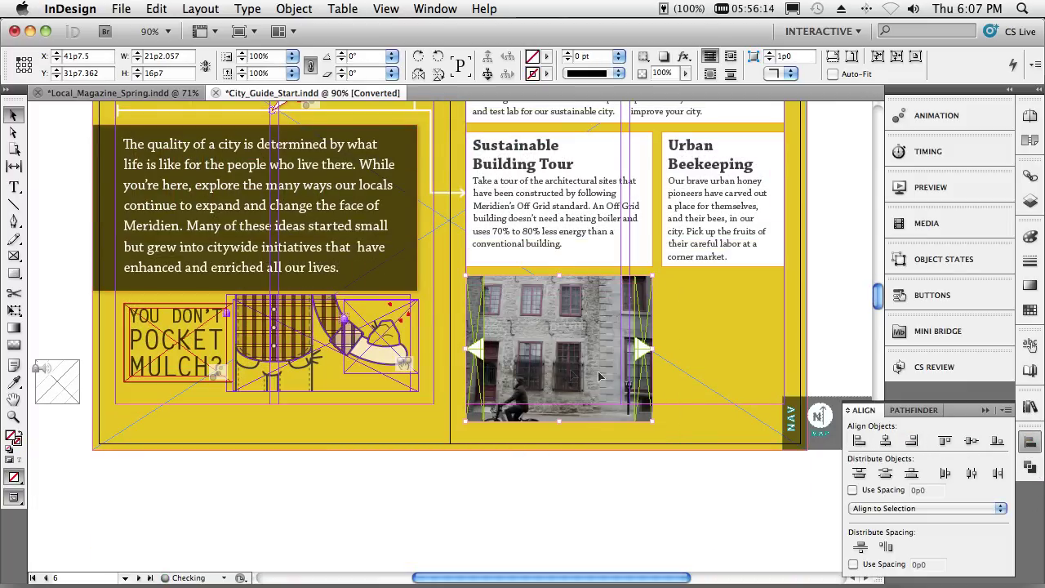
Step: Turn the aligned photos into a multi-state object named 'buildings'
left_click(939, 259)
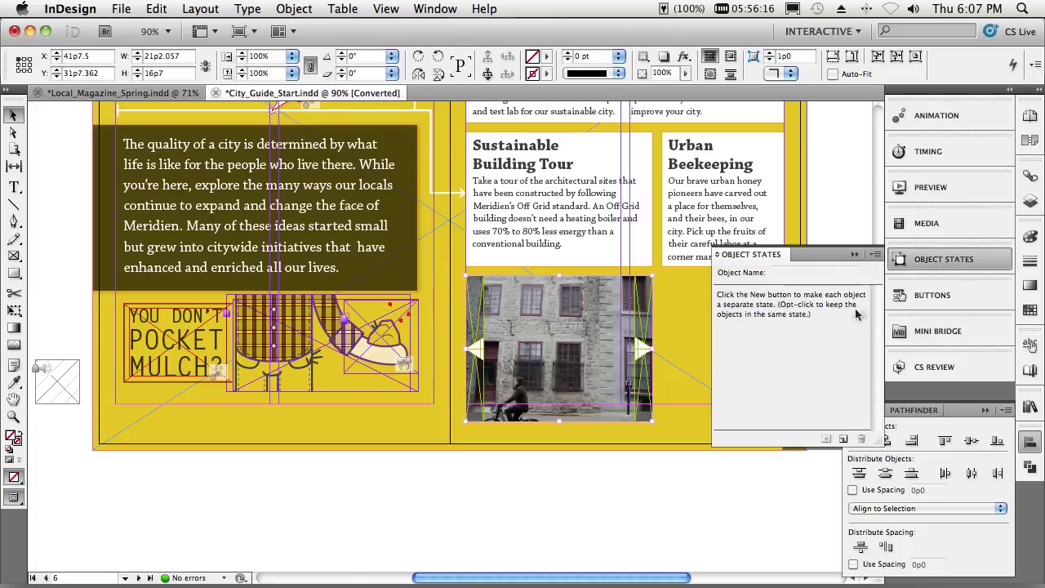
left_click(844, 440)
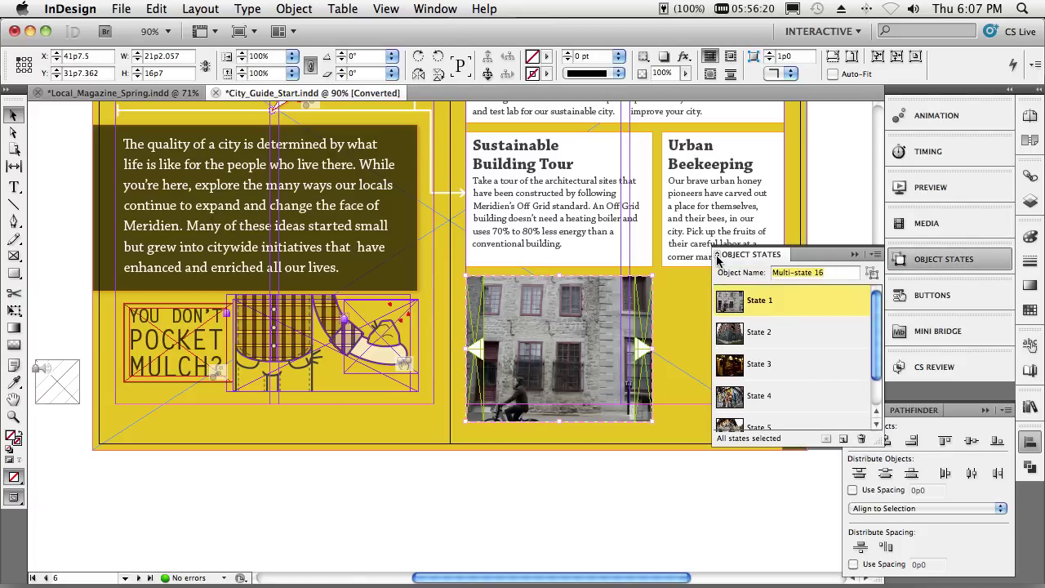
type("buildings")
left_click(560, 360)
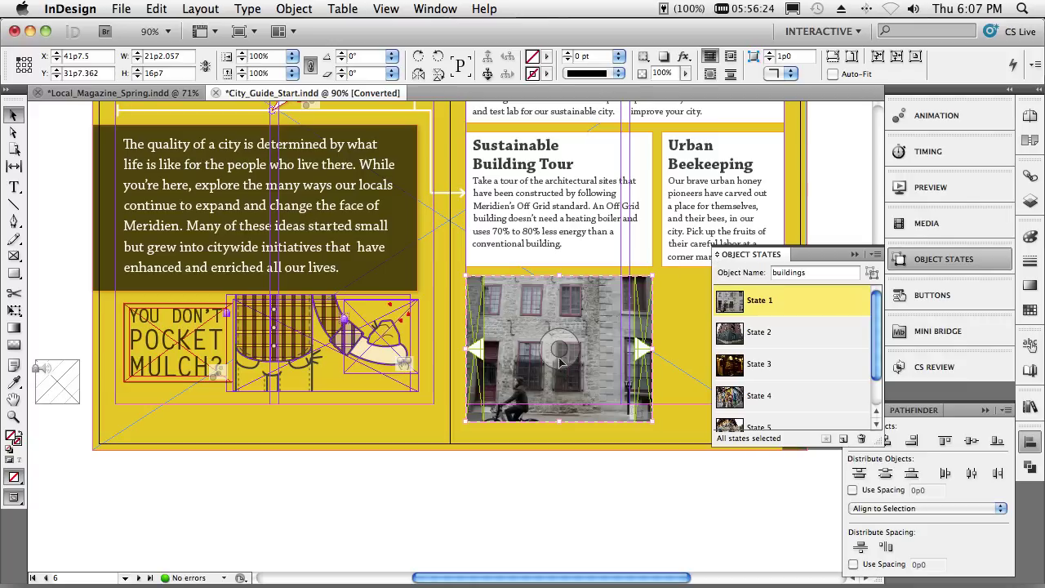
Step: Give Previous_Photo_btn a Go To Previous State action for the buildings object
left_click(480, 353)
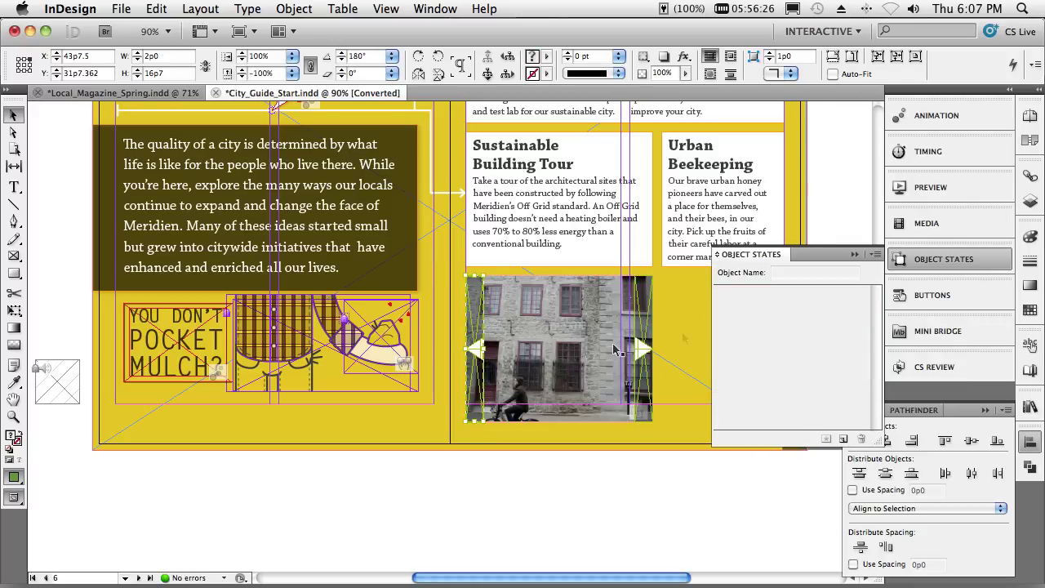
left_click(903, 298)
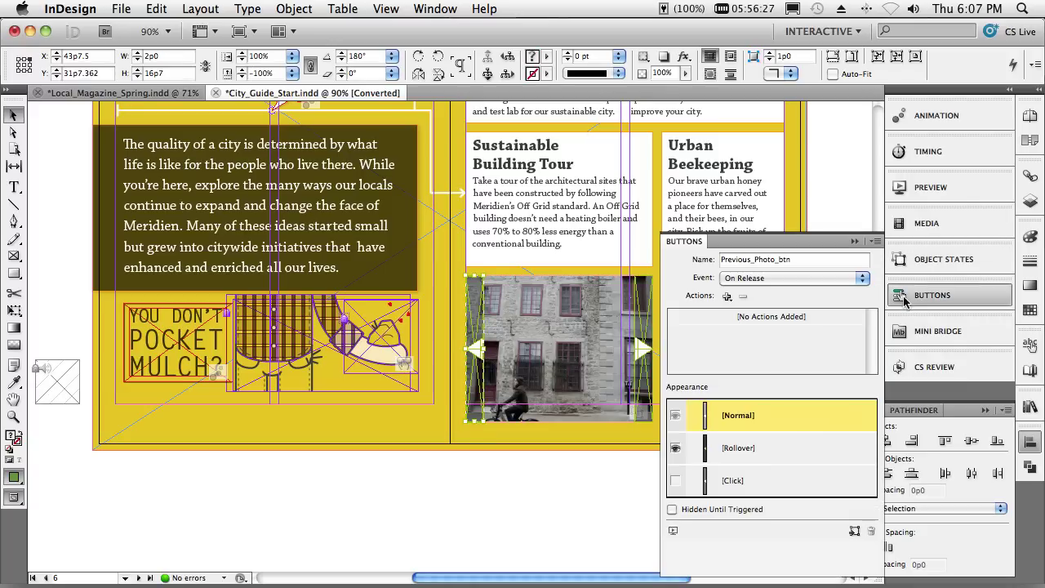
left_click(727, 298)
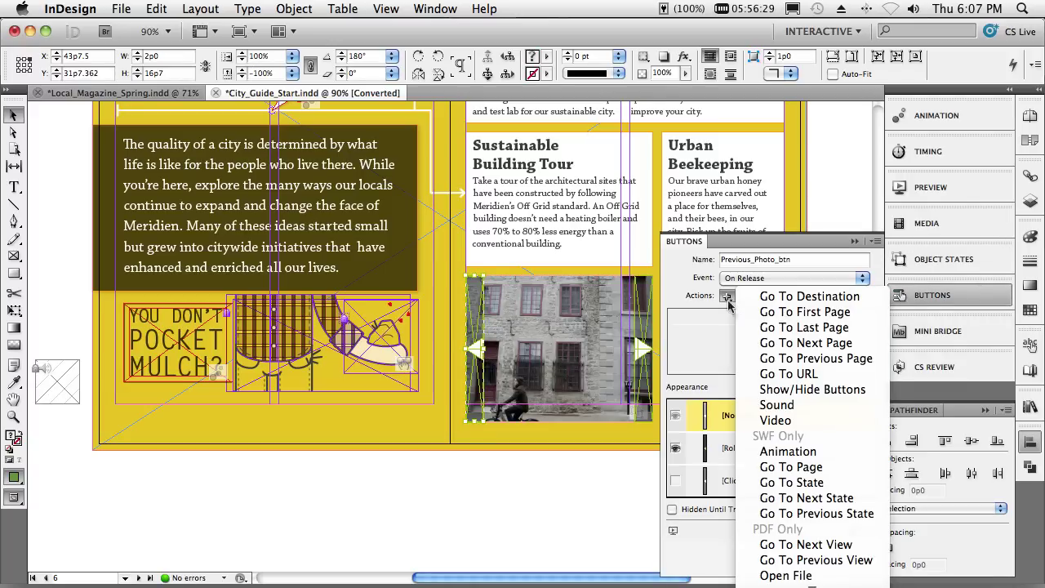
left_click(787, 513)
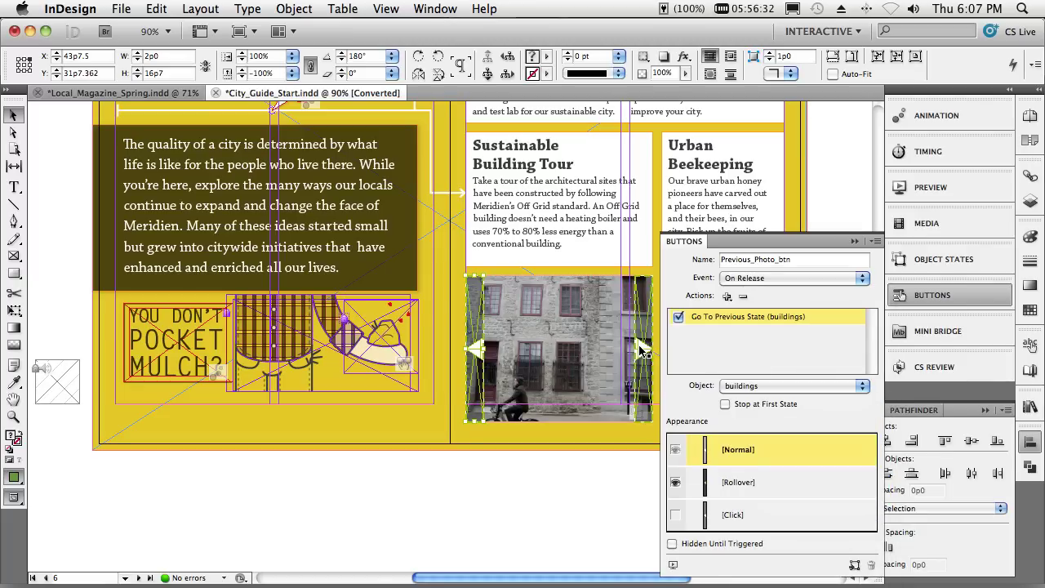
Step: Give Next_Photo_btn a Go To Next State action for buildings and preview the spread
left_click(642, 350)
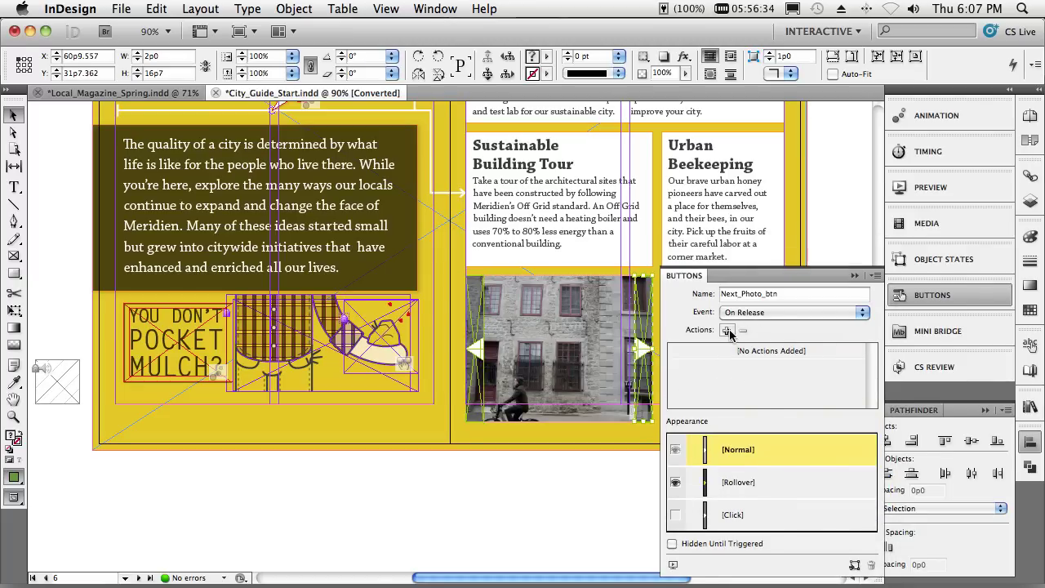
left_click(726, 330)
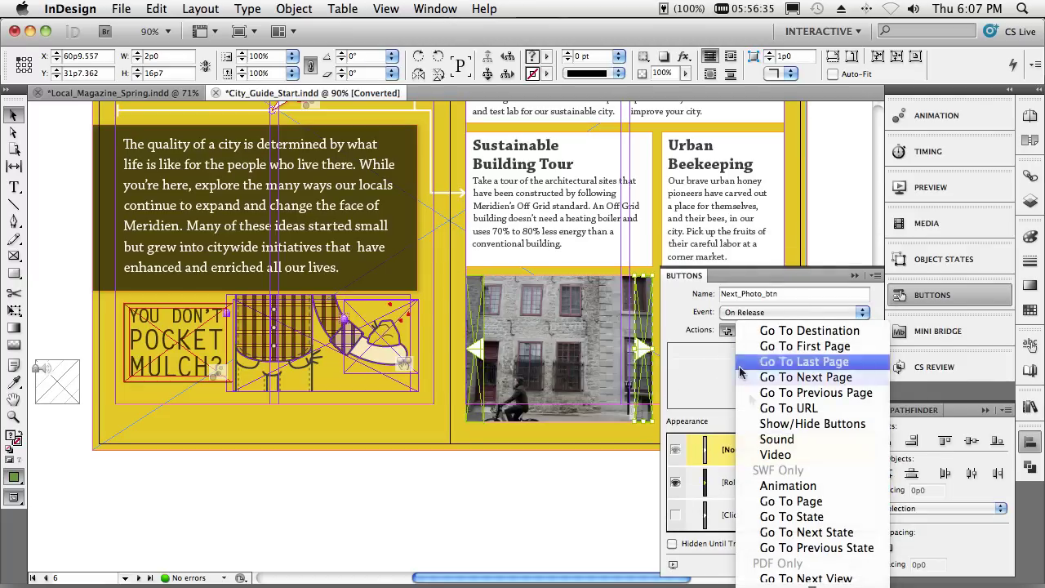
left_click(804, 532)
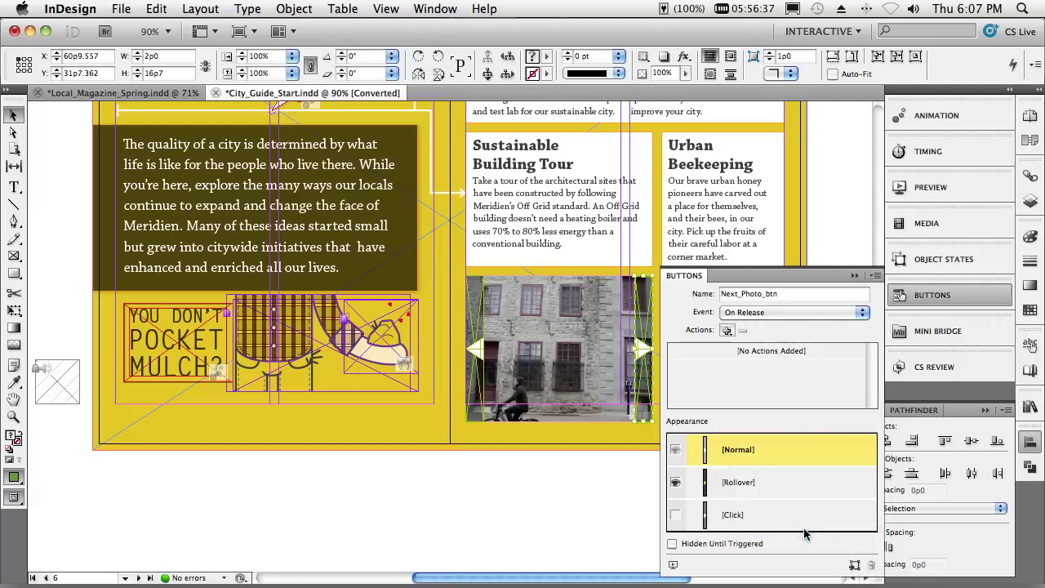
left_click(673, 566)
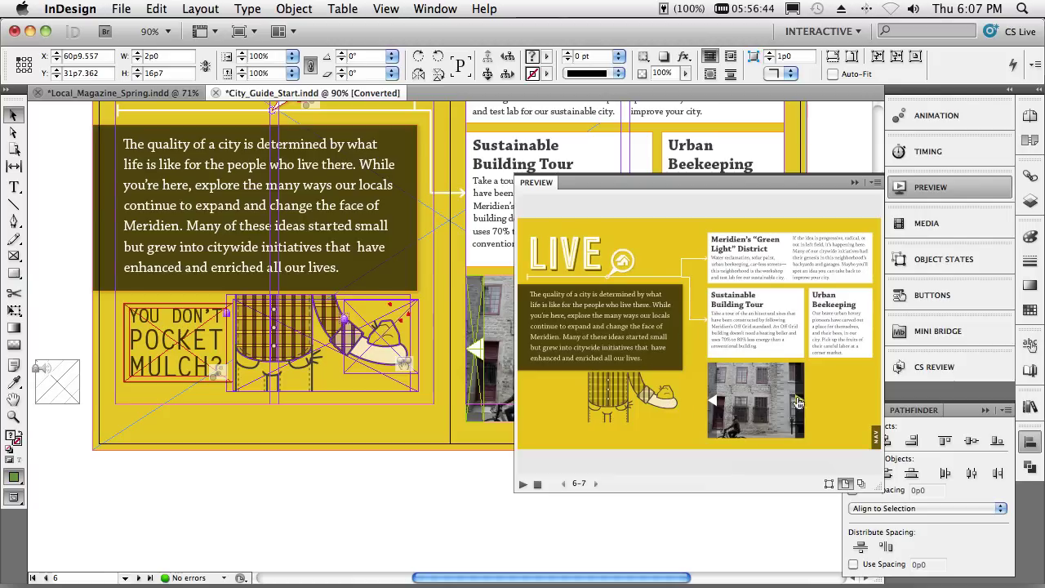
Step: Step the buildings slideshow forward twice and back twice in preview, then close the preview
left_click(797, 402)
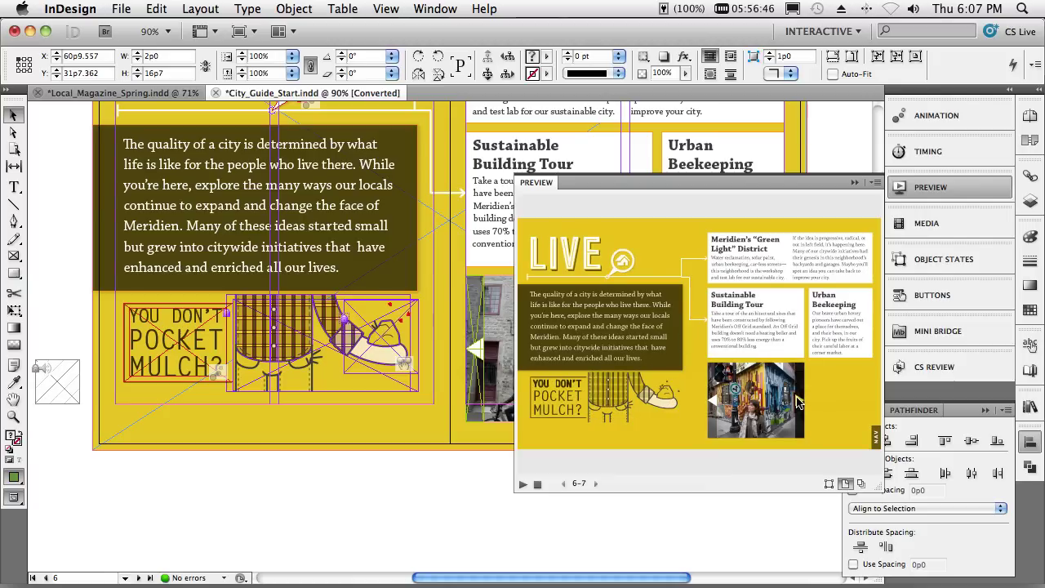
left_click(797, 402)
left_click(715, 409)
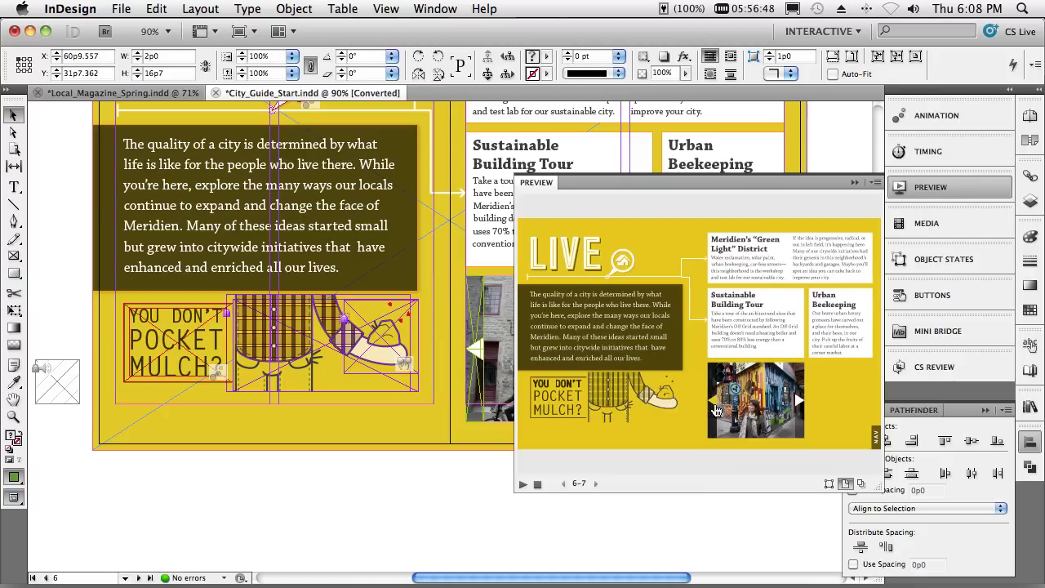
left_click(716, 409)
left_click(857, 183)
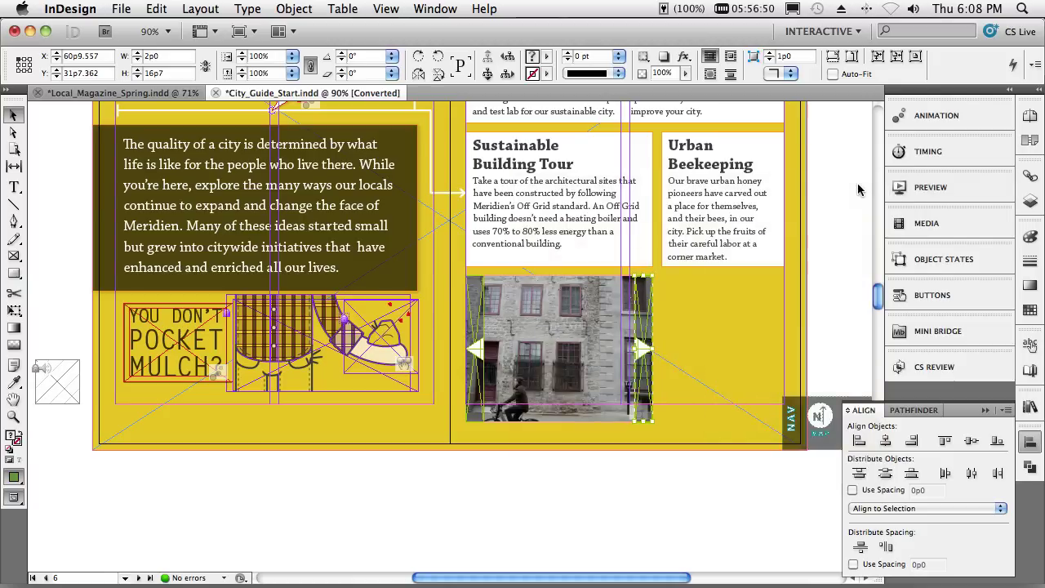
left_click(121, 9)
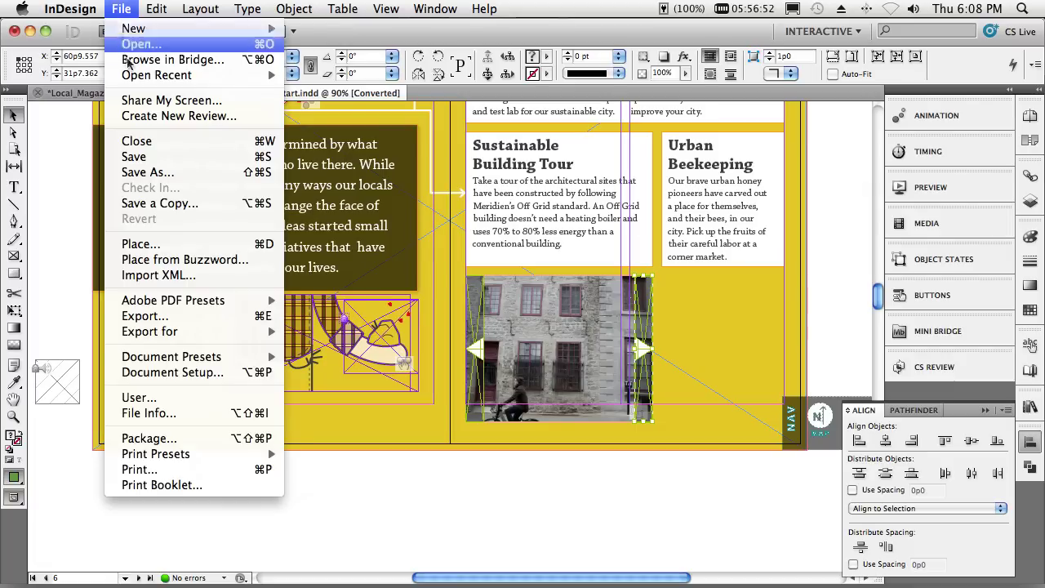
left_click(161, 317)
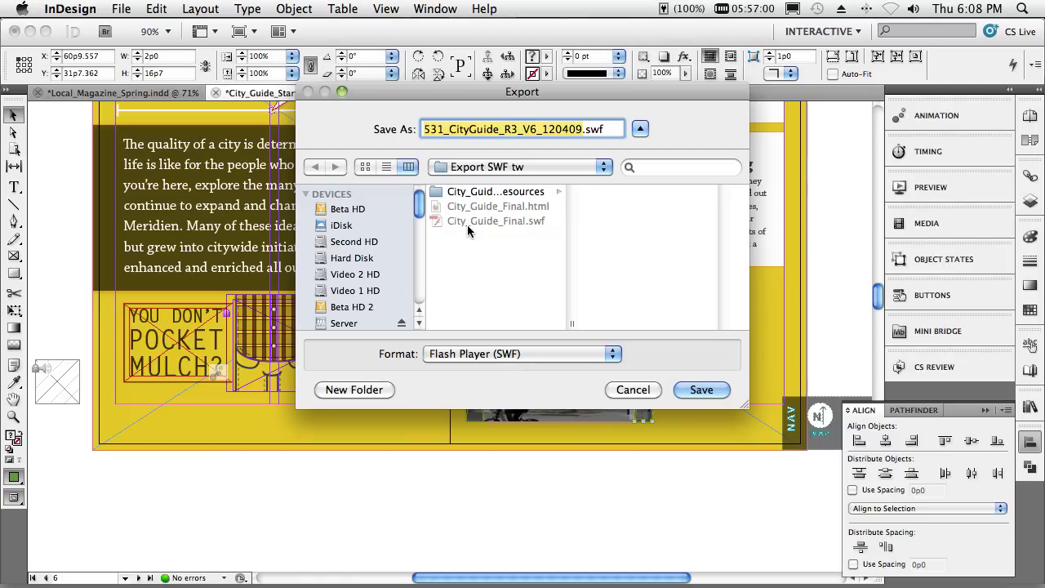
left_click(481, 354)
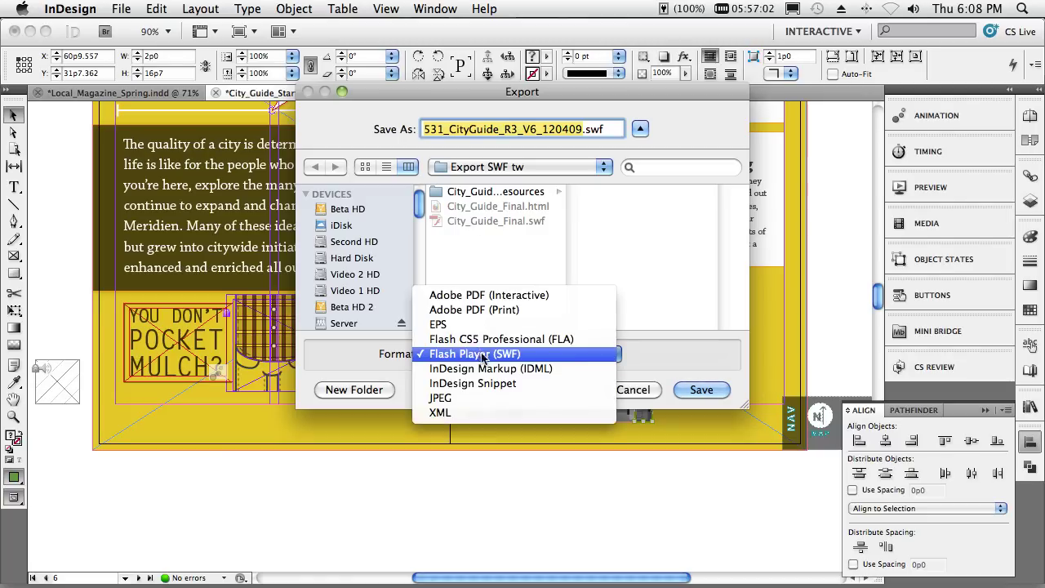
left_click(483, 339)
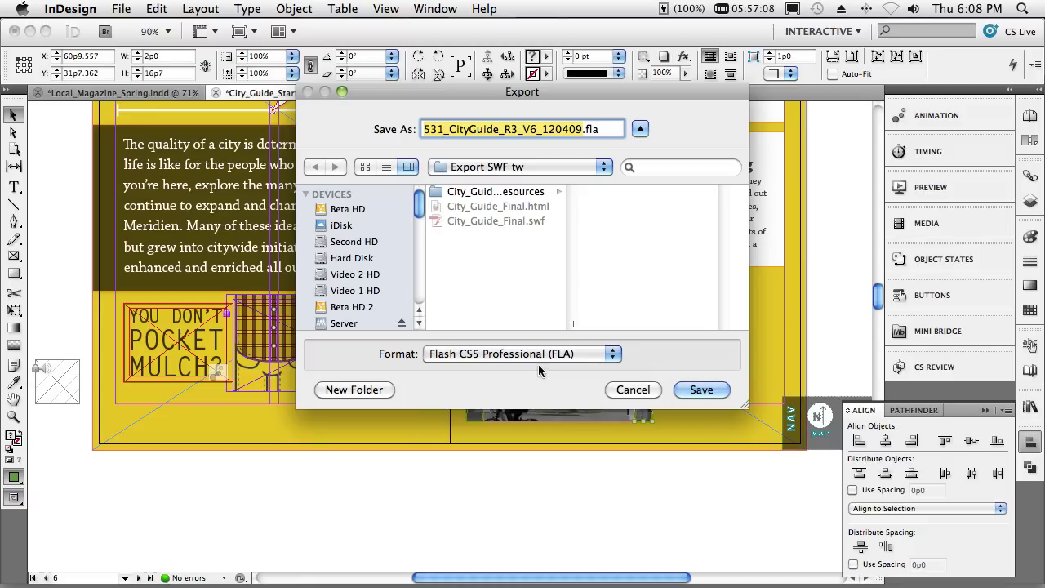
left_click(612, 393)
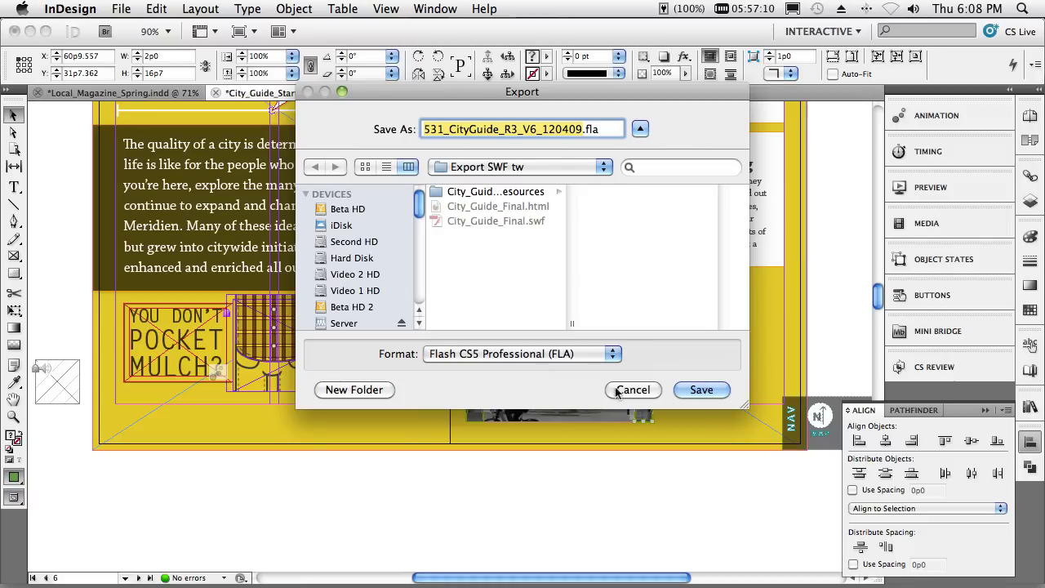